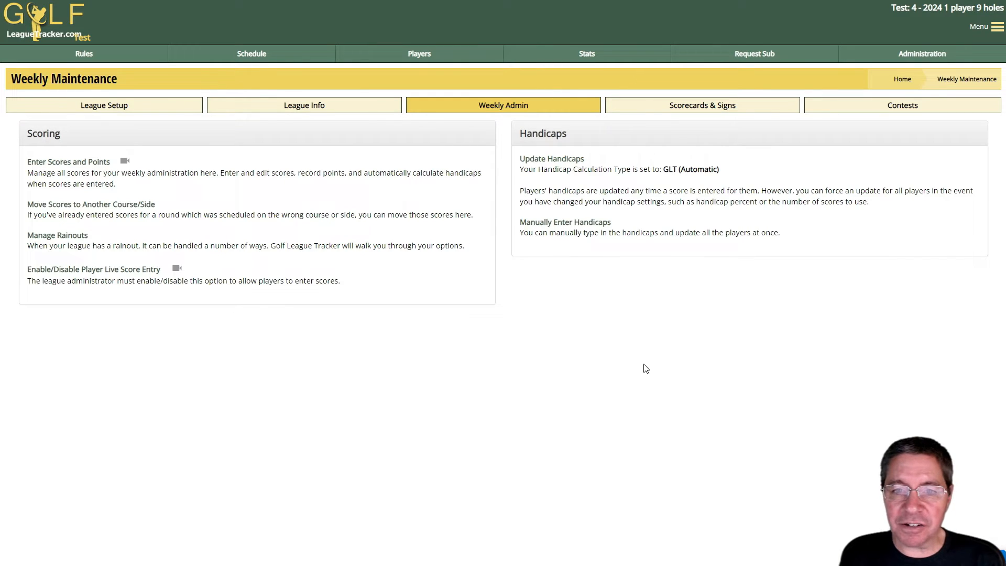
Open the league settings for changing and show the "Stroke Play Points - vs the Field" category
{"action": "left_click", "coordinate": [104, 107]}
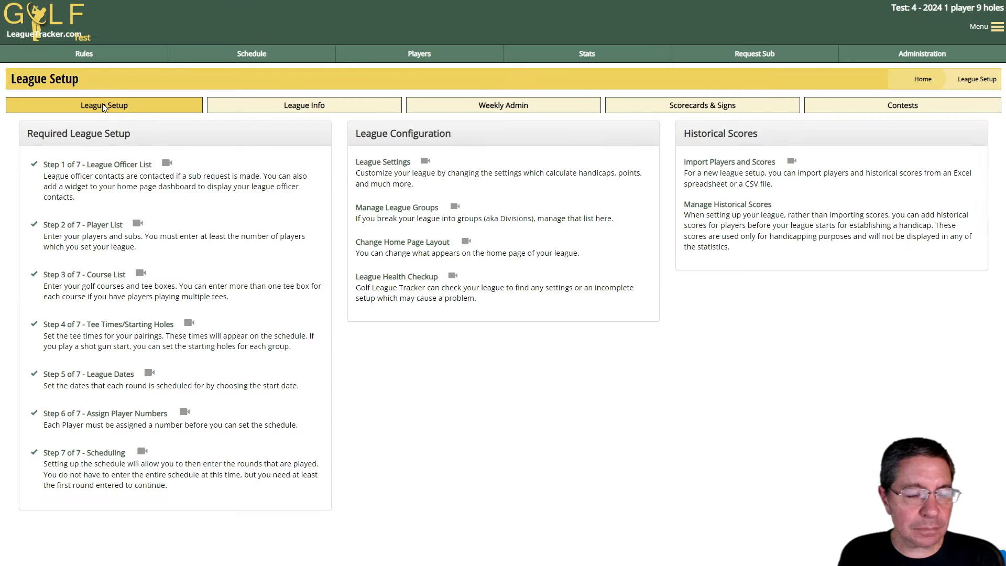
{"action": "left_click", "coordinate": [371, 164]}
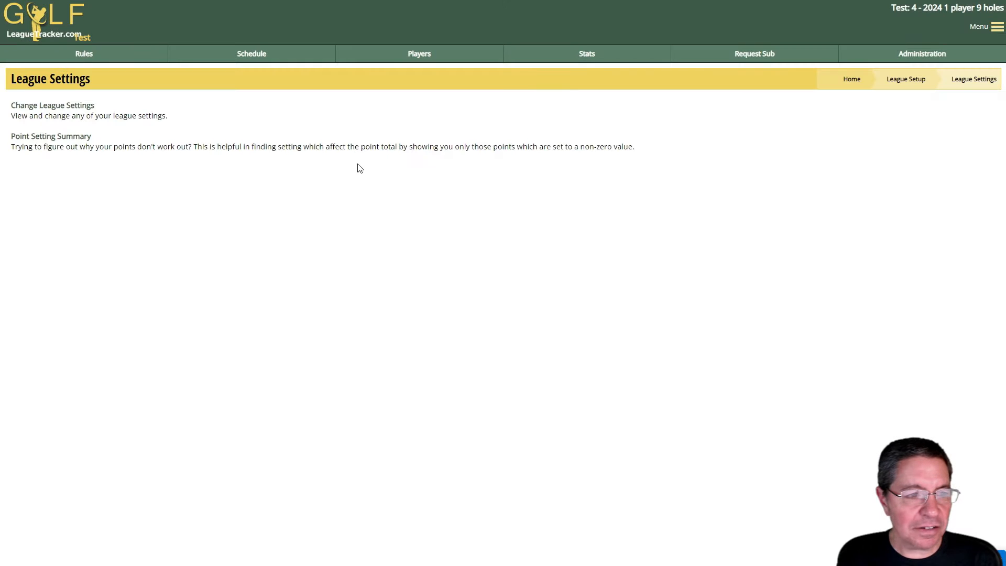
{"action": "left_click", "coordinate": [67, 106]}
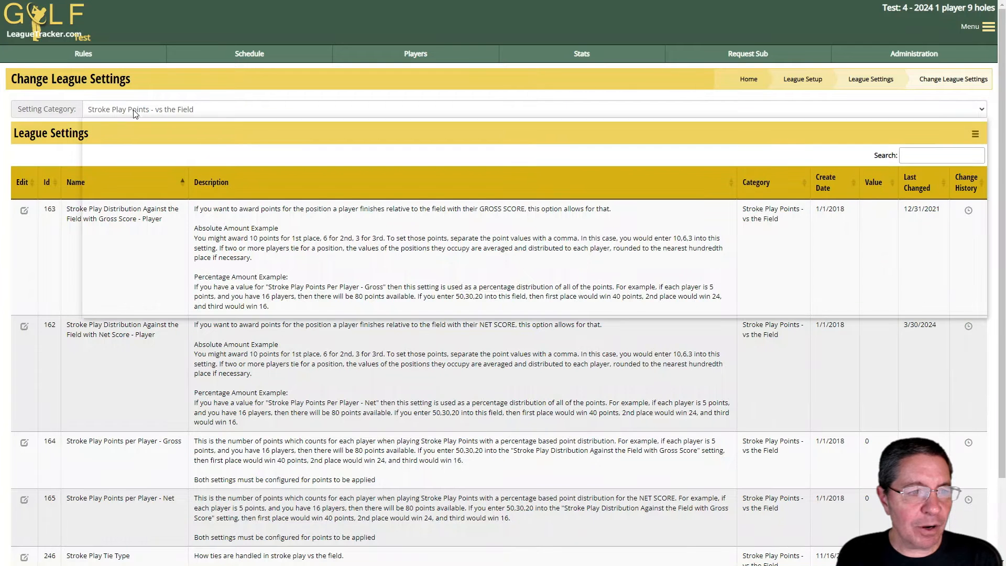
{"action": "left_click", "coordinate": [134, 111]}
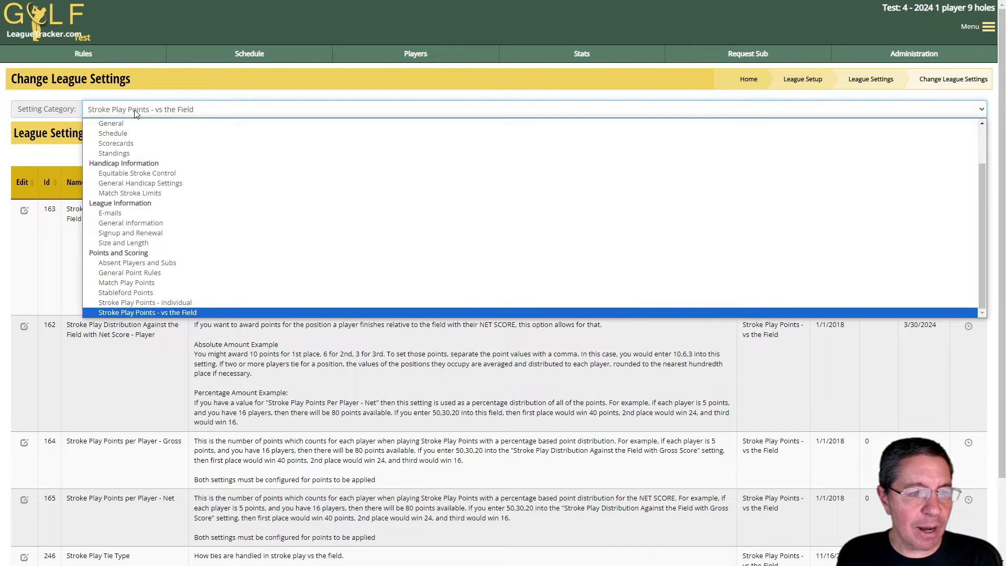
{"action": "left_click", "coordinate": [171, 113]}
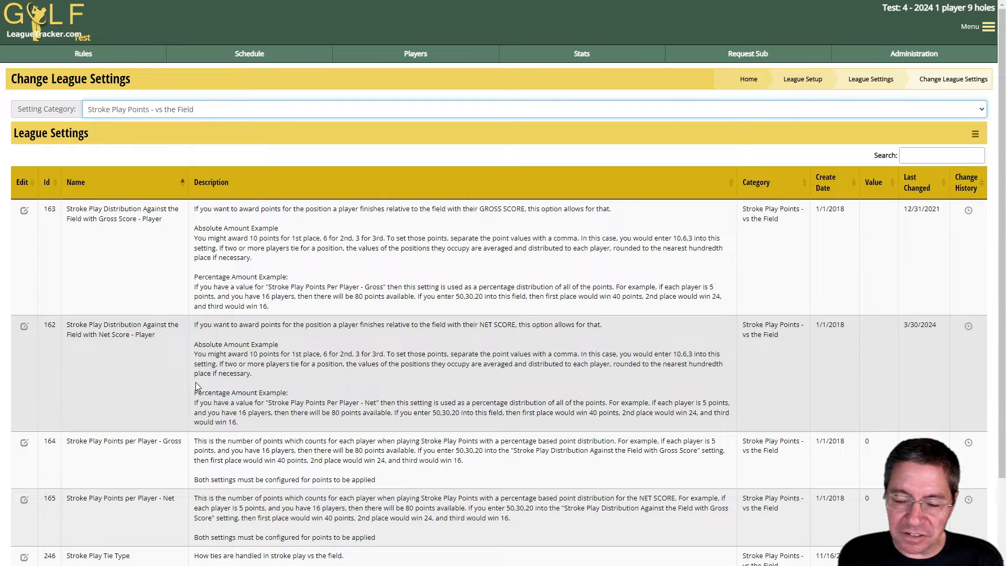
Set "Stroke Play Distribution Against the Field with Net Score - Player" to 20,15,10,8,6 and save the setting
{"action": "left_click", "coordinate": [24, 327]}
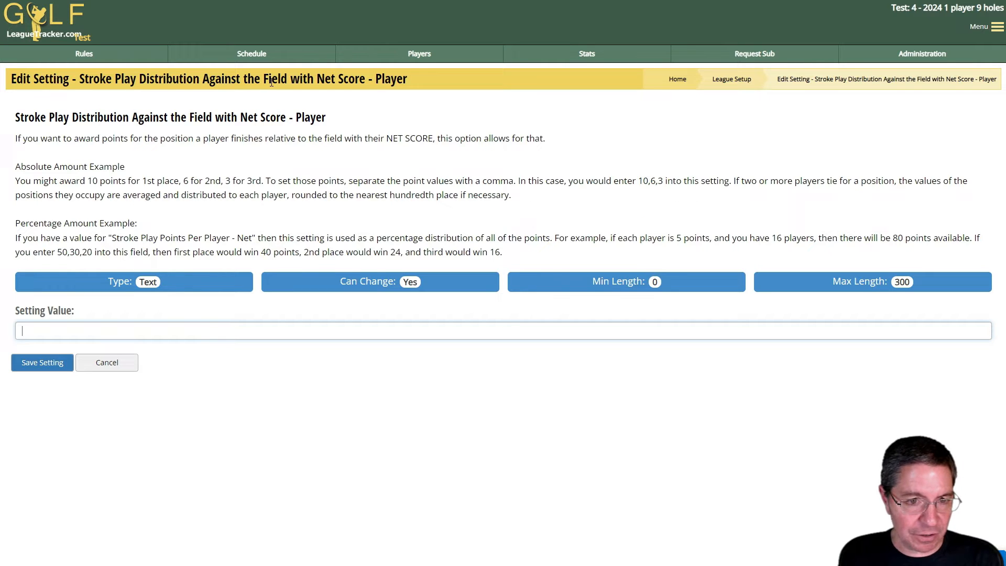
{"action": "left_click", "coordinate": [68, 331]}
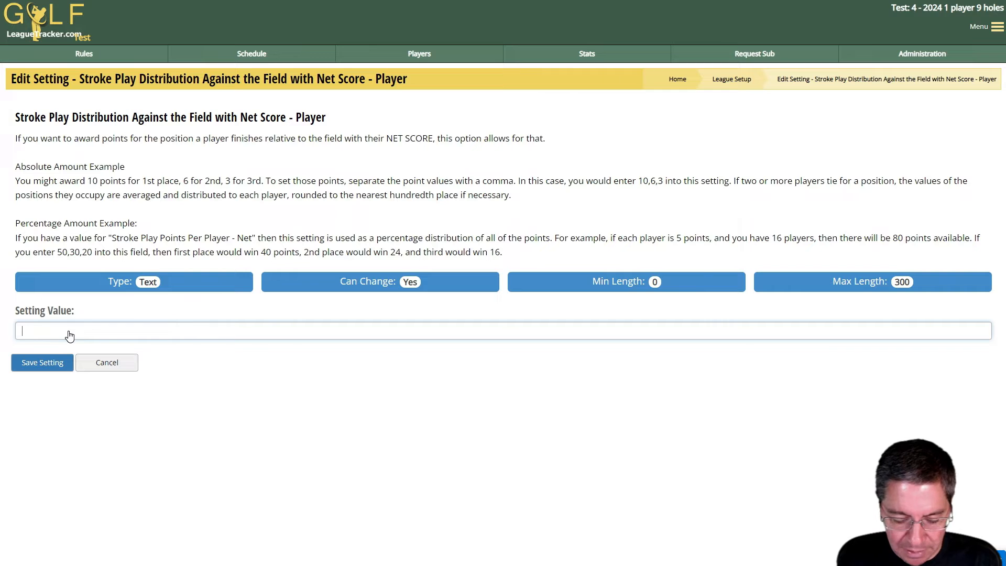
{"action": "type", "text": "20,15,10,8,6"}
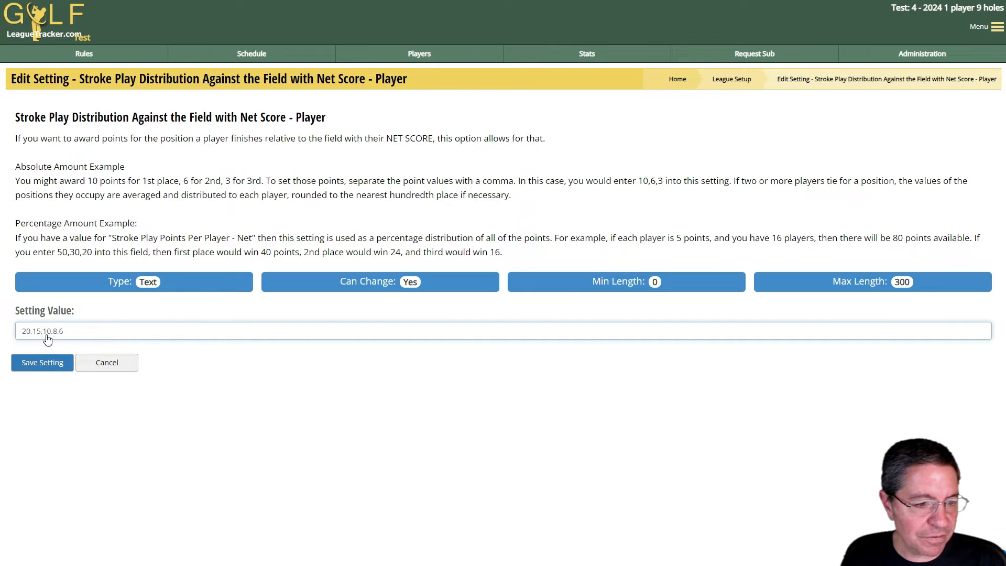
{"action": "left_click", "coordinate": [47, 367]}
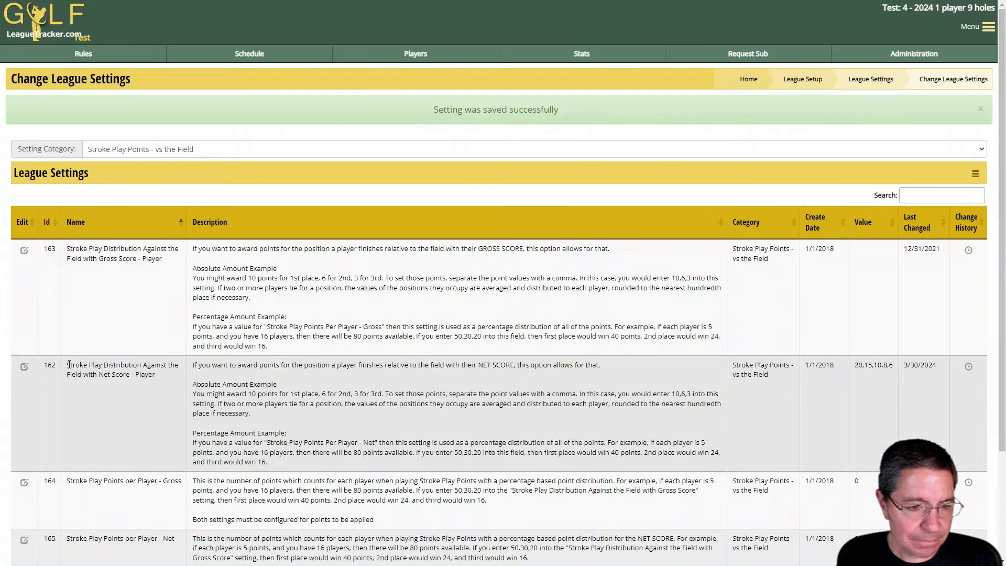
Review the remaining stroke play versus the field settings and open the score and points entry page for round 1 (5/1/2024)
{"action": "scroll", "coordinate": [349, 363], "scroll_direction": "down", "scroll_amount": 3}
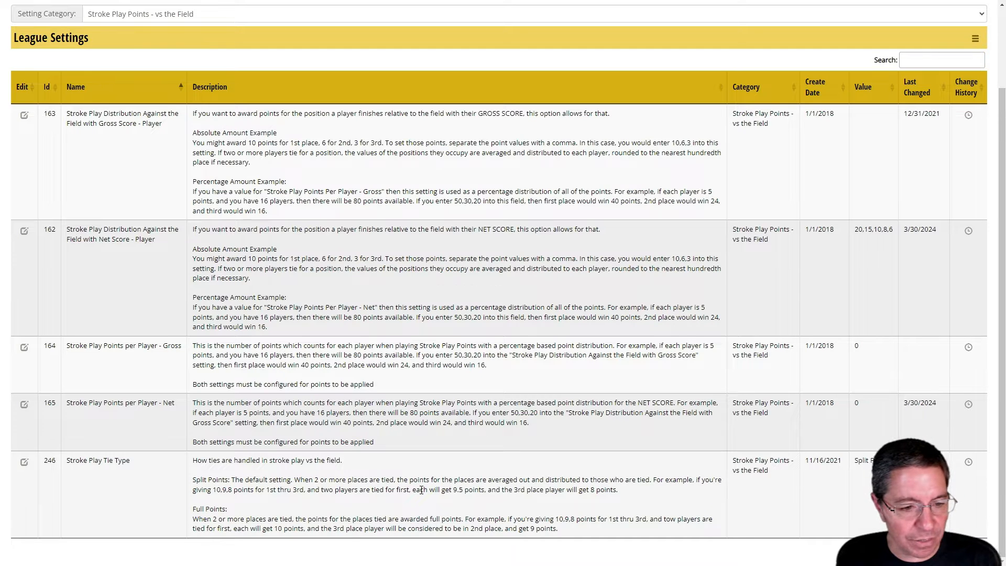
{"action": "scroll", "coordinate": [432, 489], "scroll_direction": "up", "scroll_amount": 3}
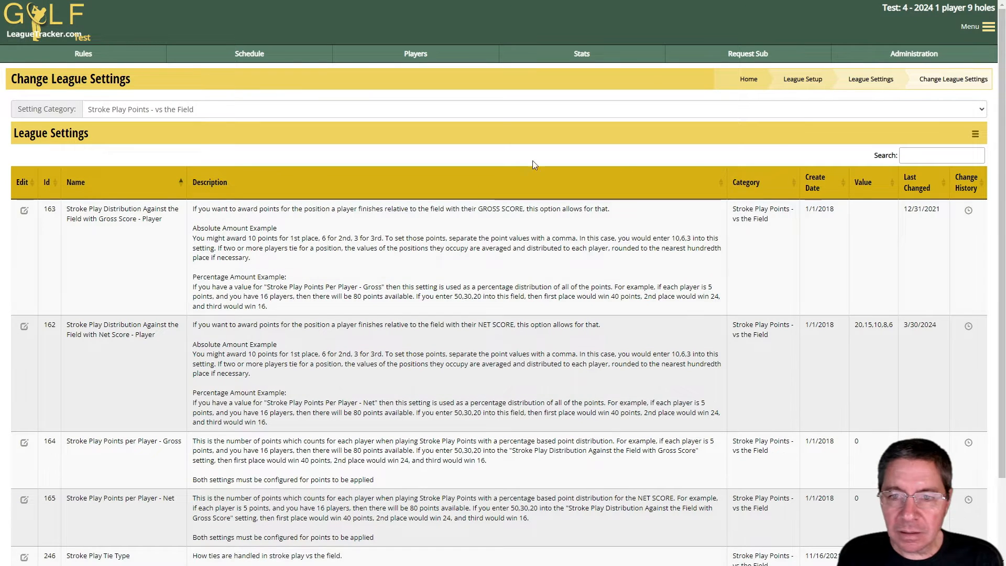
{"action": "left_click", "coordinate": [901, 57]}
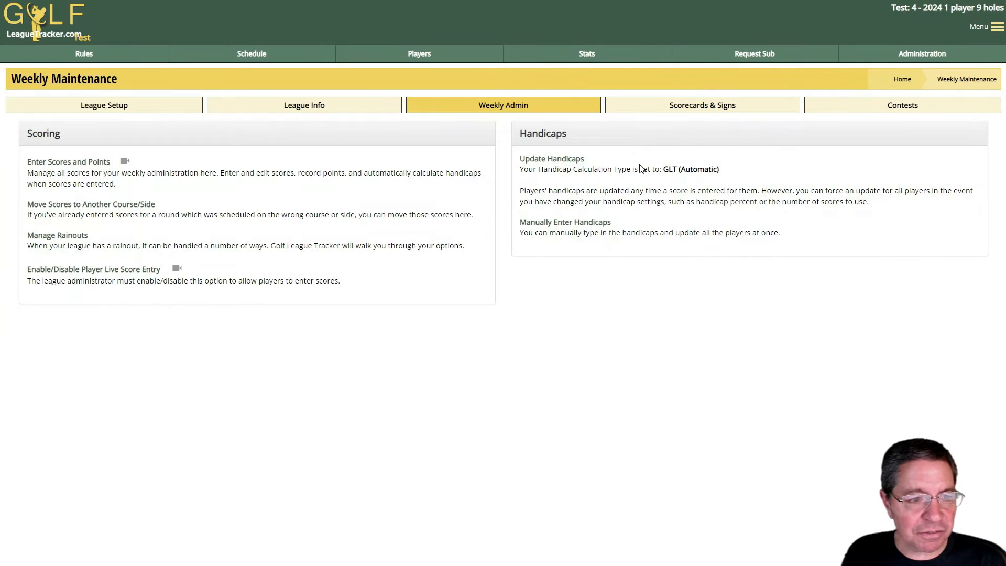
{"action": "left_click", "coordinate": [85, 163]}
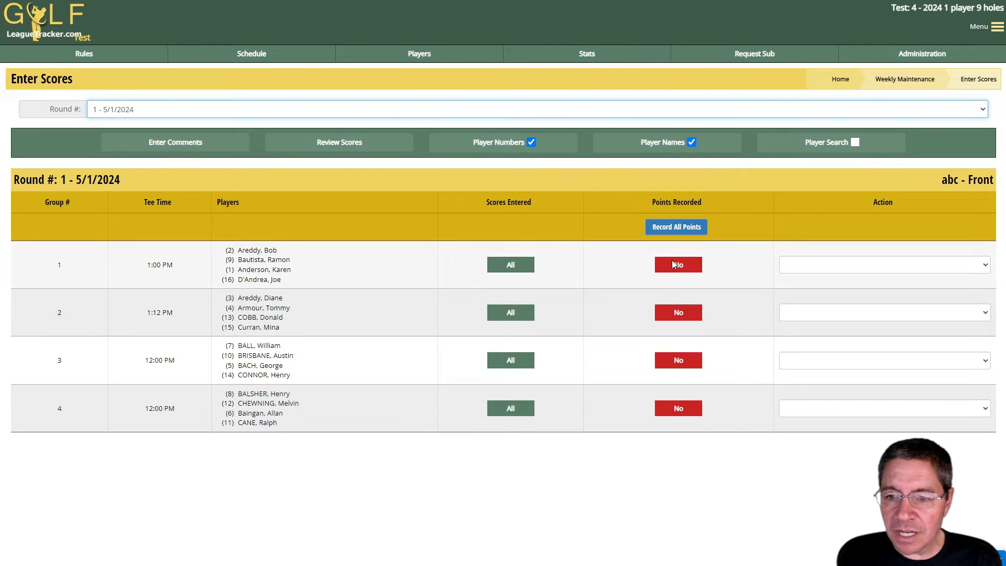
Examine the net points in the by-round stroke play results for rounds 1, 2 and 3
{"action": "left_click", "coordinate": [588, 57]}
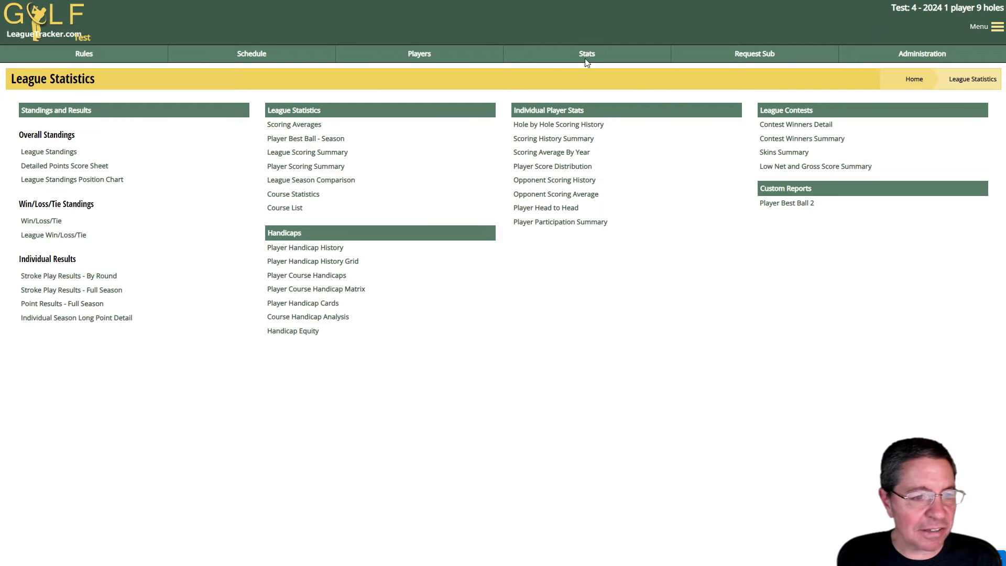
{"action": "left_click", "coordinate": [59, 276]}
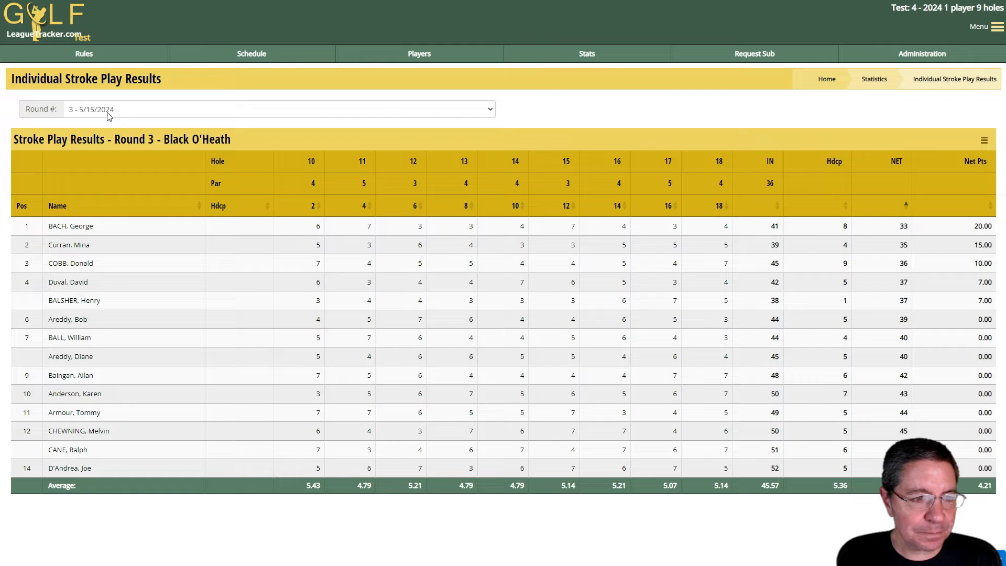
{"action": "left_click", "coordinate": [107, 111]}
{"action": "left_click", "coordinate": [90, 143]}
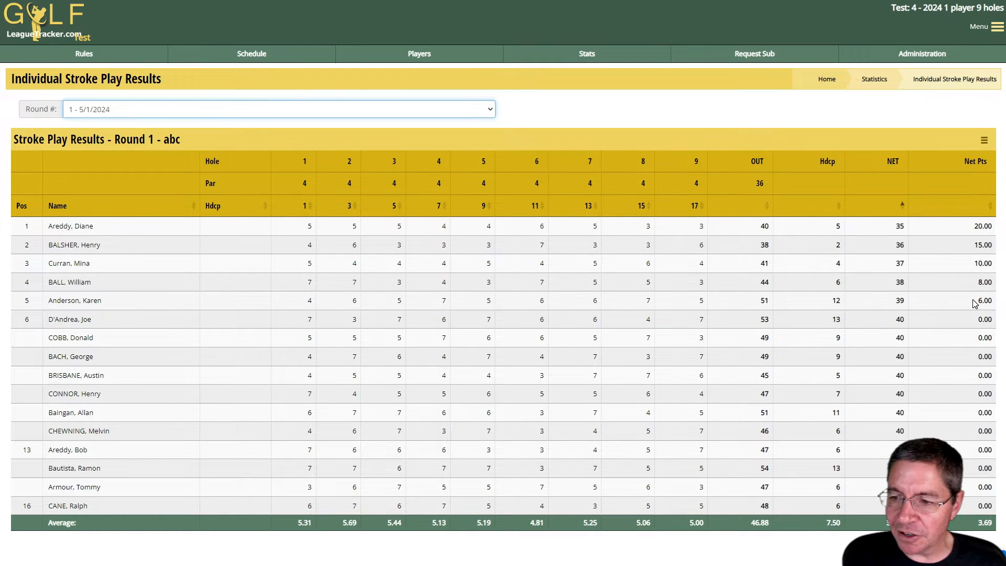
{"action": "left_click", "coordinate": [133, 108]}
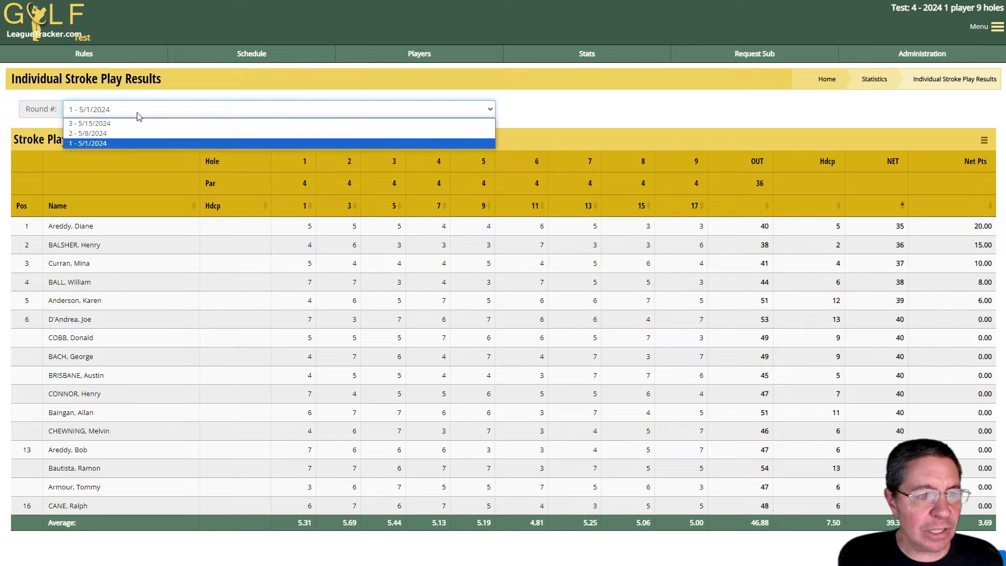
{"action": "key", "text": "Down"}
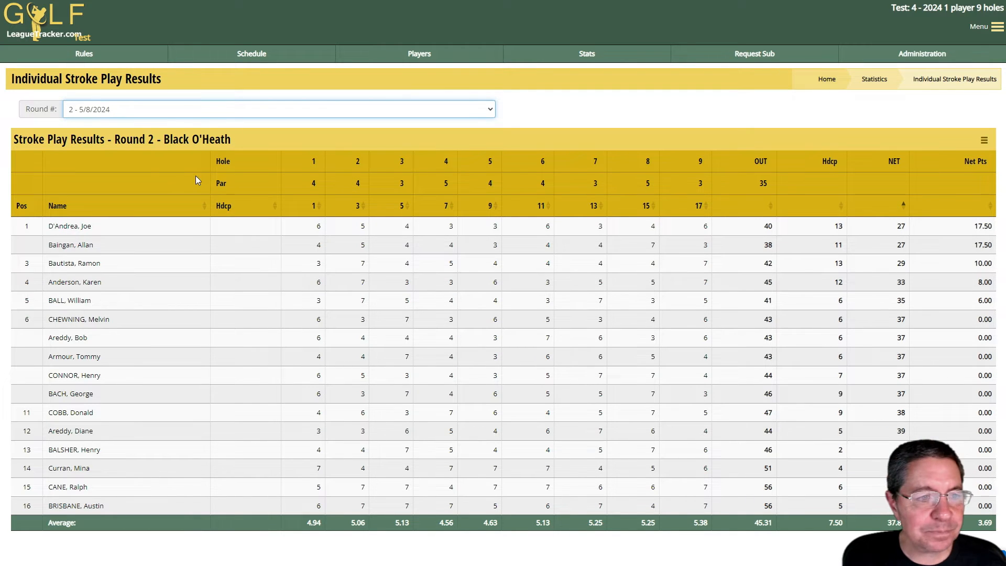
{"action": "left_click", "coordinate": [84, 113]}
{"action": "left_click", "coordinate": [86, 121]}
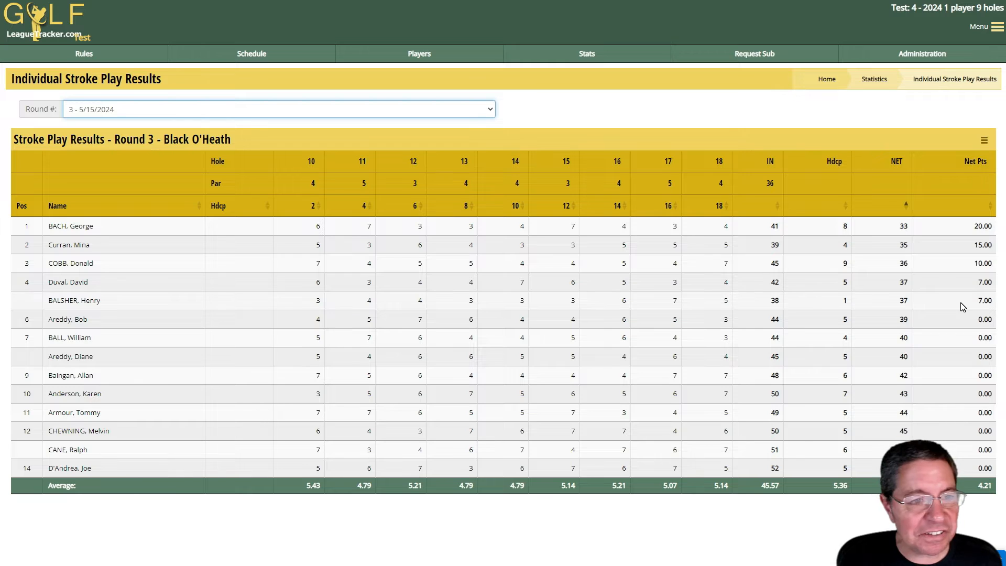
Set the league's Stroke Play Tie Type to Full Points and save the setting
{"action": "left_click", "coordinate": [914, 59]}
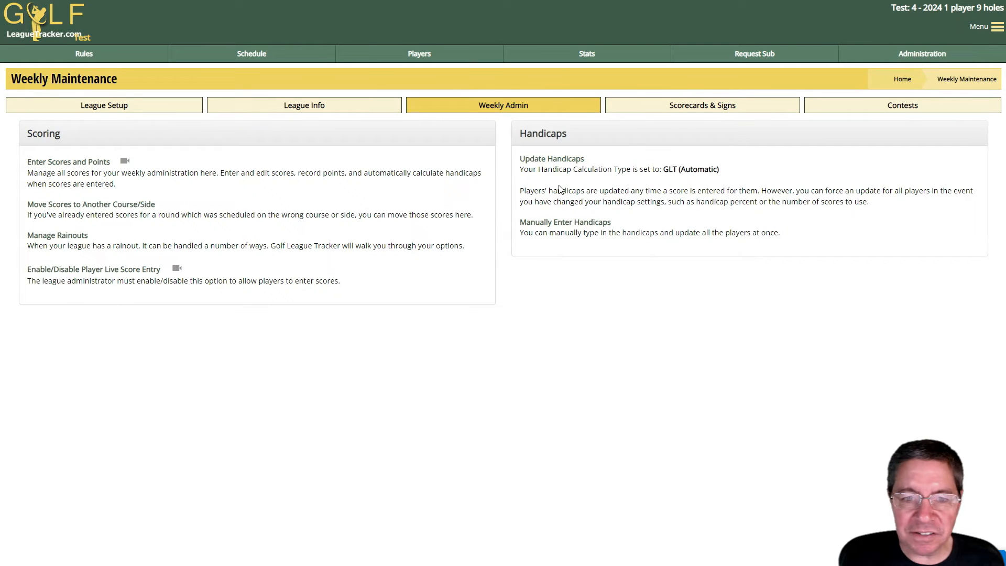
{"action": "left_click", "coordinate": [103, 106]}
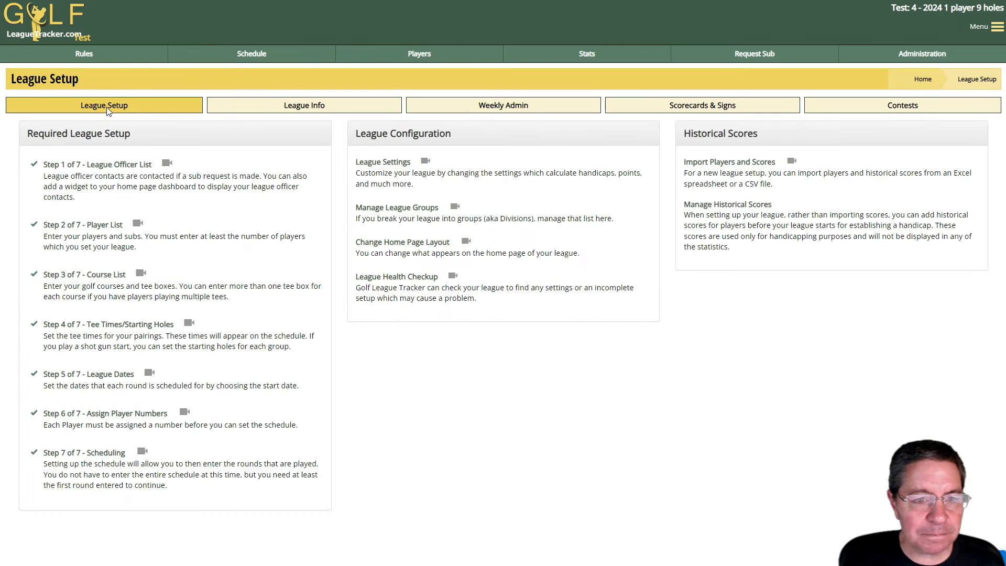
{"action": "left_click", "coordinate": [373, 164]}
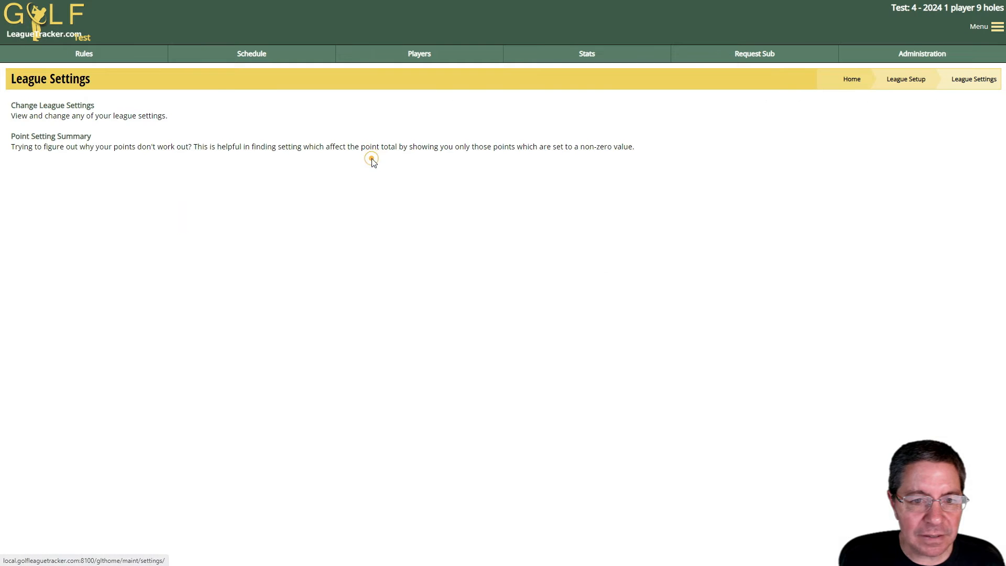
{"action": "left_click", "coordinate": [68, 108]}
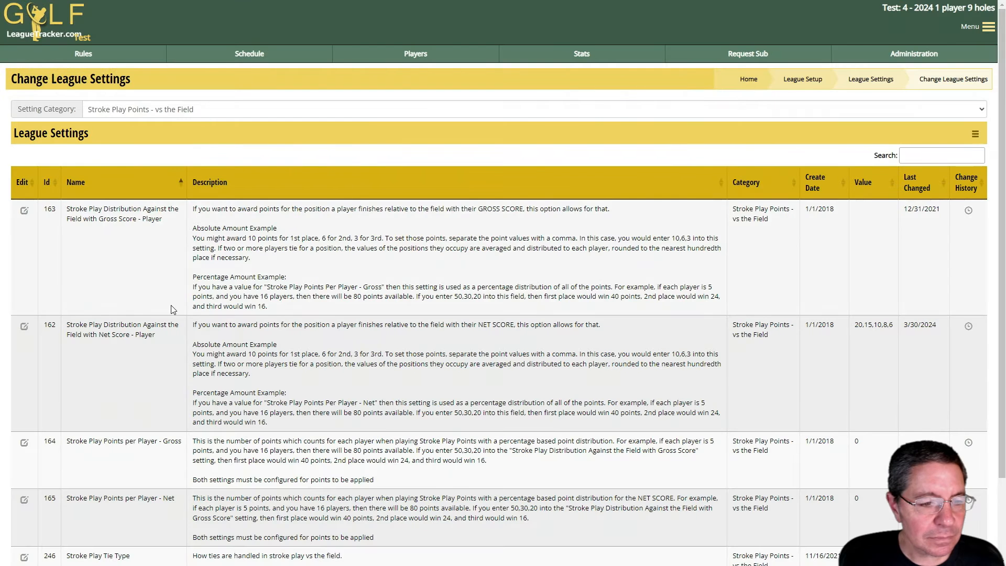
{"action": "scroll", "coordinate": [194, 406], "scroll_direction": "down", "scroll_amount": 2}
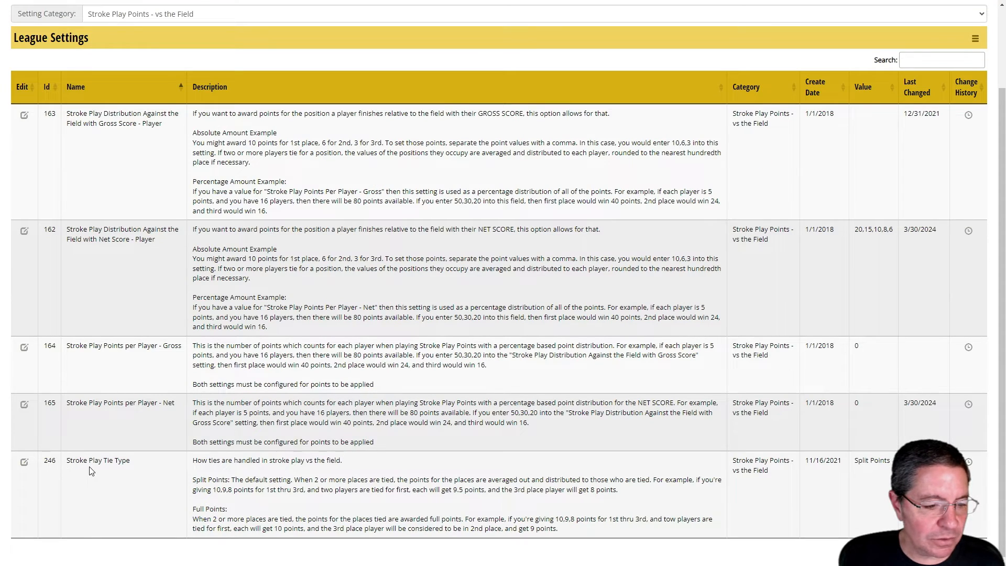
{"action": "left_click", "coordinate": [24, 462]}
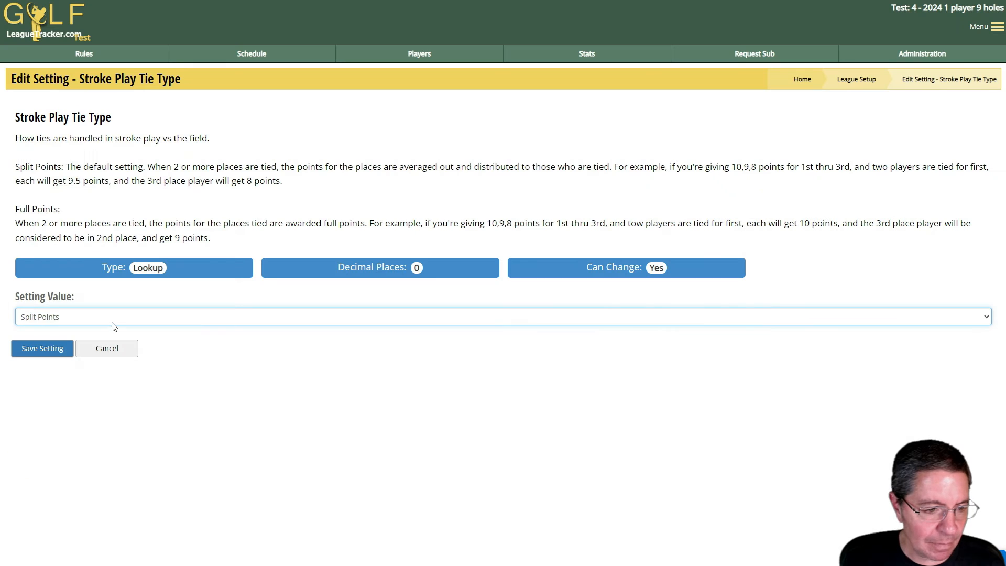
{"action": "left_click", "coordinate": [111, 322]}
{"action": "left_click", "coordinate": [50, 340]}
{"action": "left_click", "coordinate": [44, 347]}
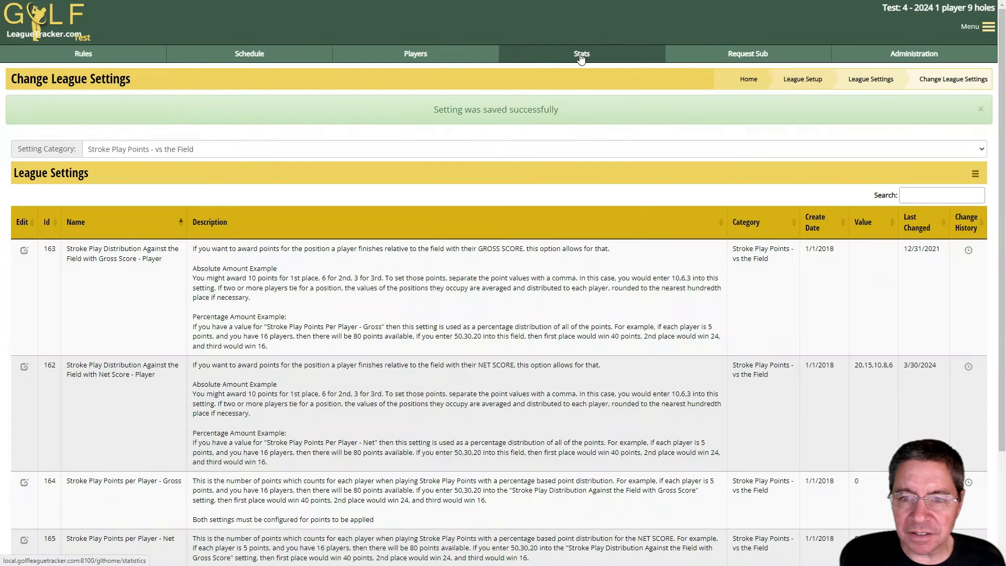
Check how tied players are awarded net points in the by-round stroke play results, going through rounds 1, 2 and 3
{"action": "left_click", "coordinate": [581, 55]}
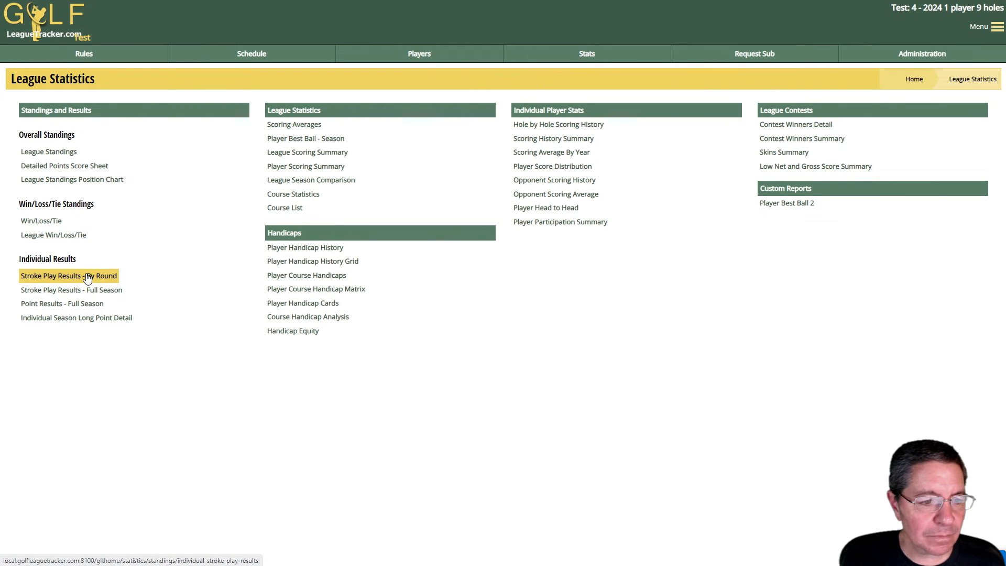
{"action": "left_click", "coordinate": [89, 277]}
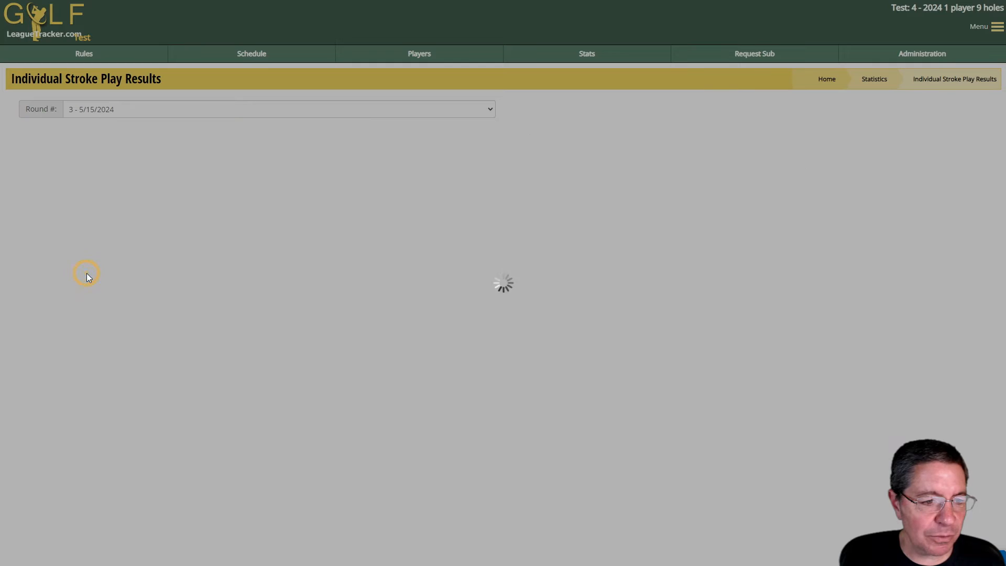
{"action": "left_click", "coordinate": [107, 108]}
{"action": "left_click", "coordinate": [103, 121]}
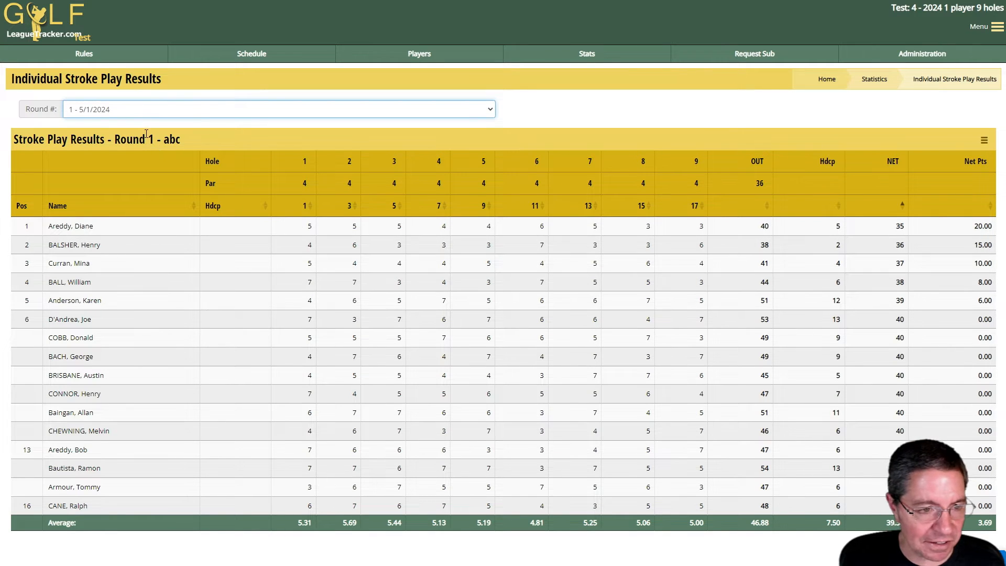
{"action": "left_click", "coordinate": [121, 107]}
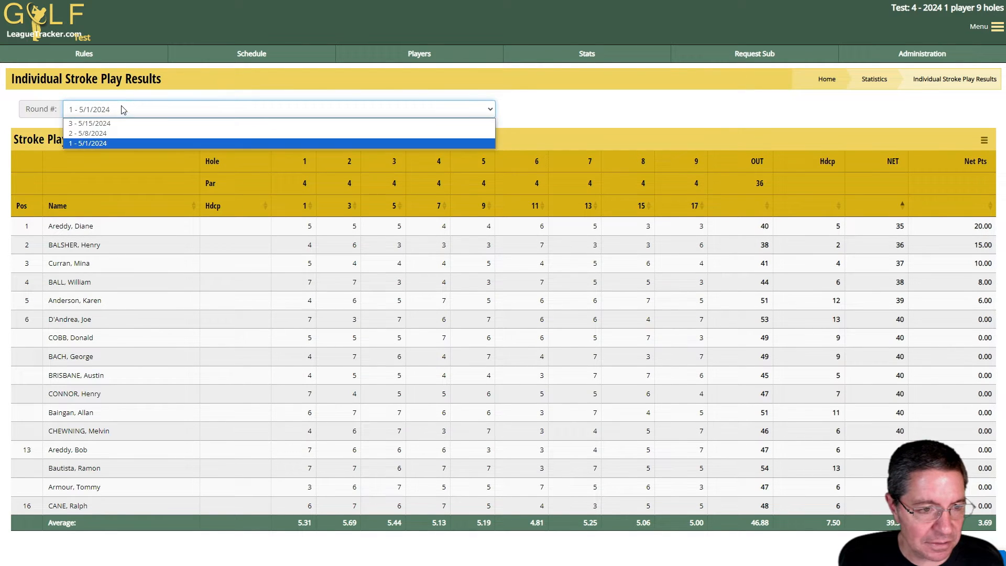
{"action": "left_click", "coordinate": [121, 134]}
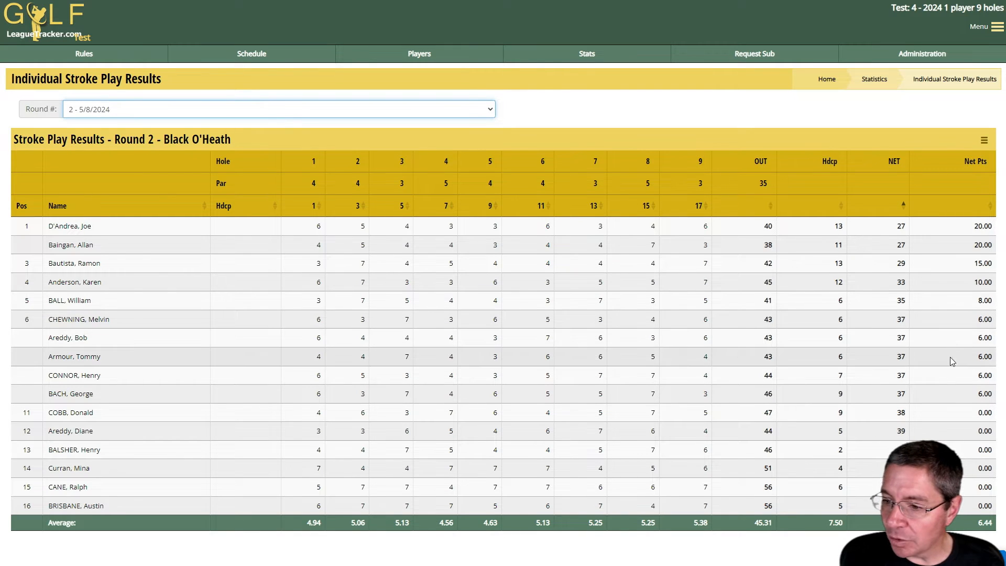
{"action": "left_click", "coordinate": [108, 108]}
{"action": "left_click", "coordinate": [110, 125]}
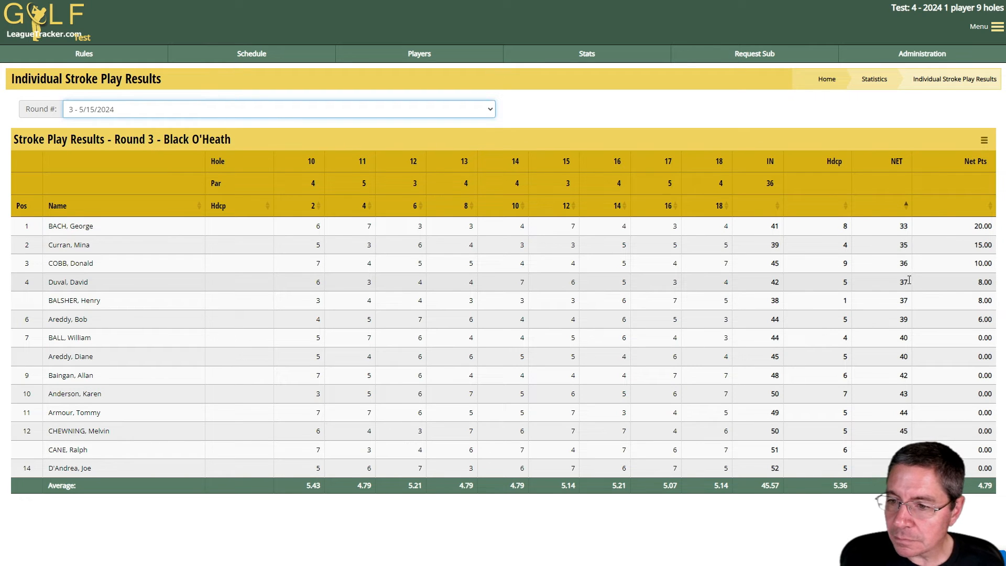
Set the league setting Stroke Play Distribution Against the Field with Net Score - Player to 40,30,20,10 and save it
{"action": "left_click", "coordinate": [868, 108]}
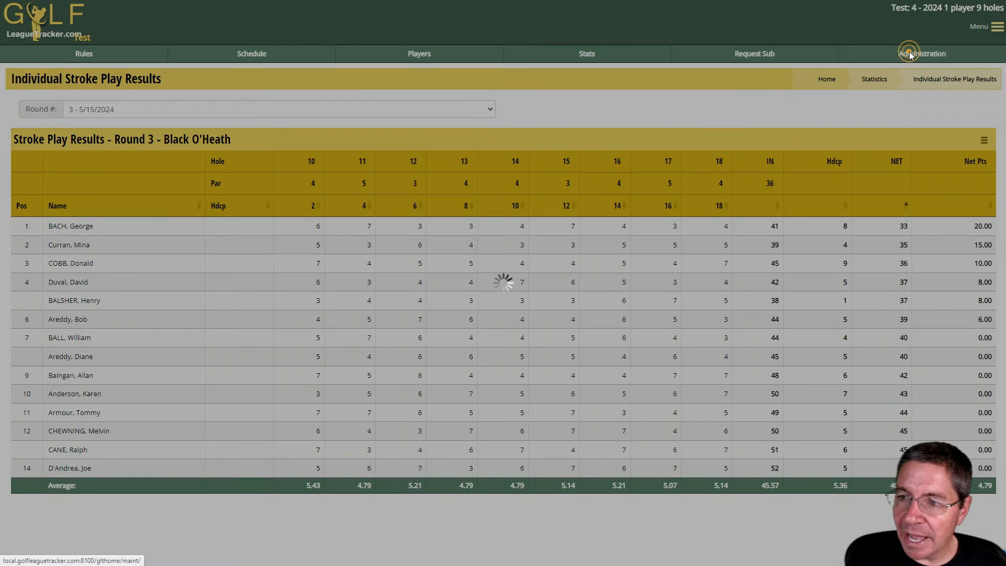
{"action": "left_click", "coordinate": [108, 108]}
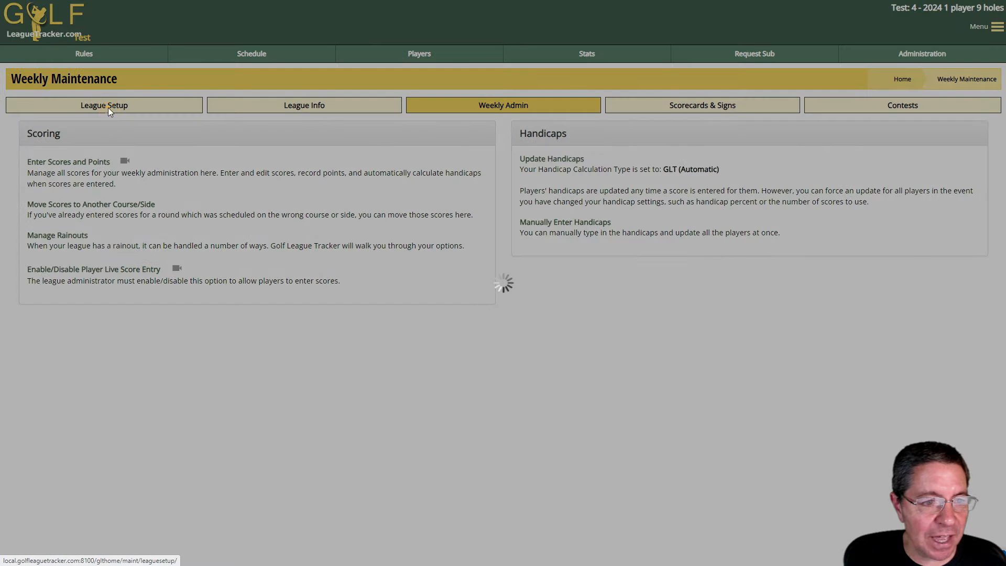
{"action": "left_click", "coordinate": [394, 162]}
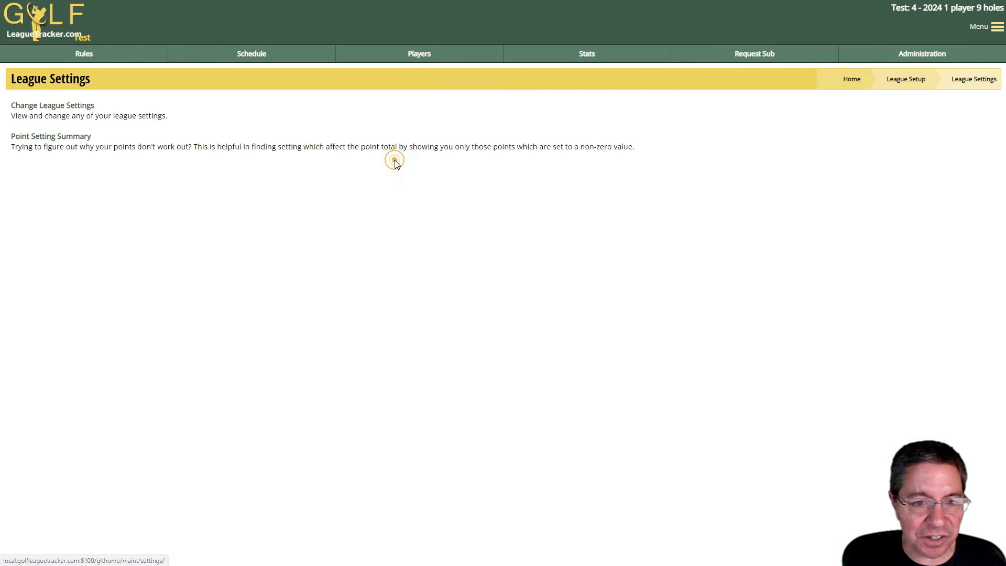
{"action": "left_click", "coordinate": [67, 105]}
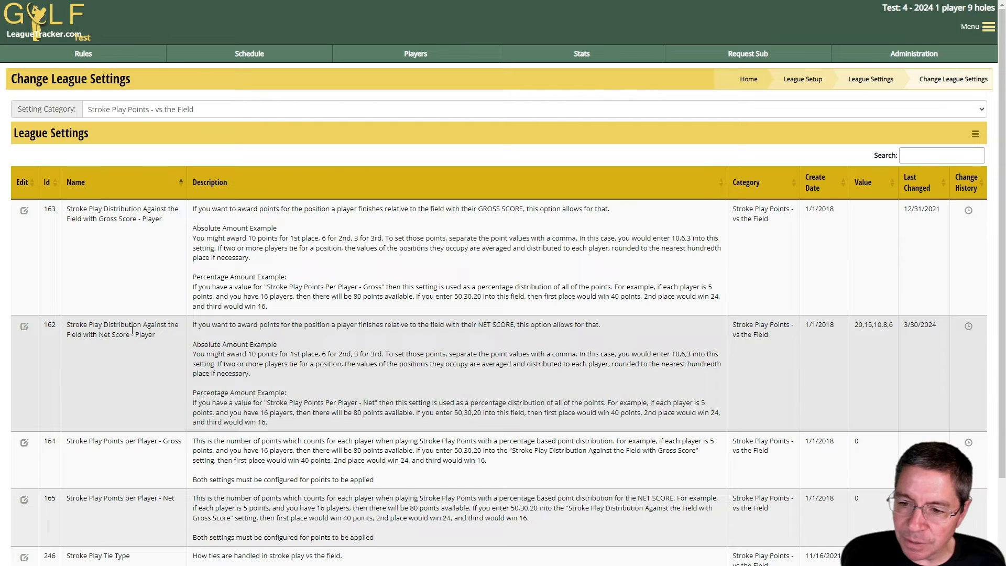
{"action": "left_click", "coordinate": [24, 326]}
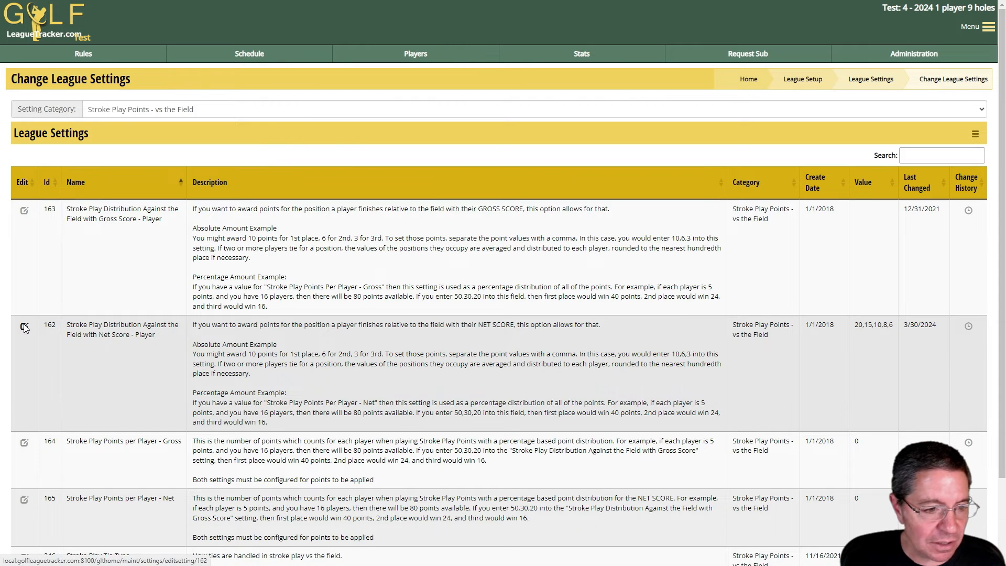
{"action": "left_click", "coordinate": [82, 334]}
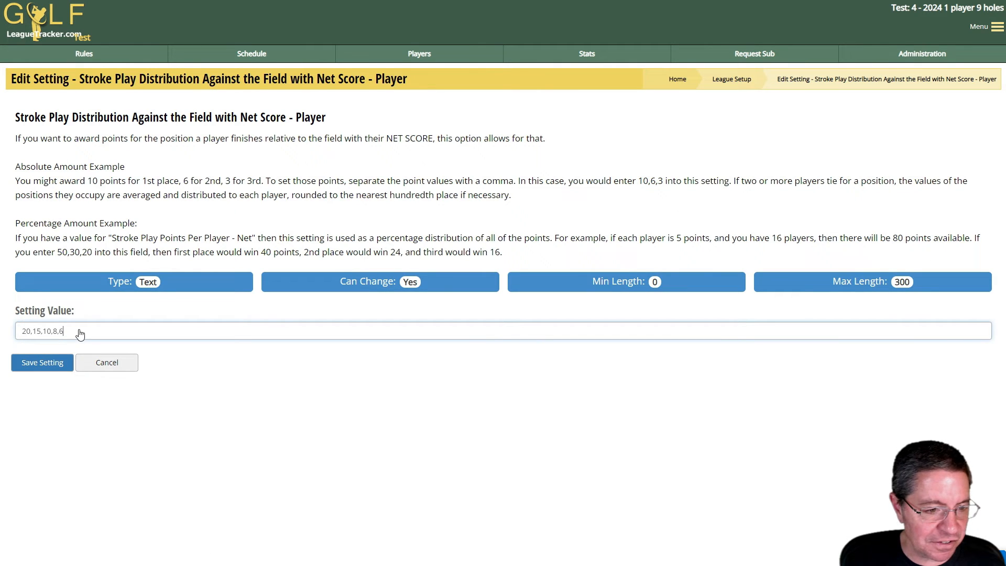
{"action": "double_click", "coordinate": [80, 329]}
{"action": "type", "text": "40,30,20,10"}
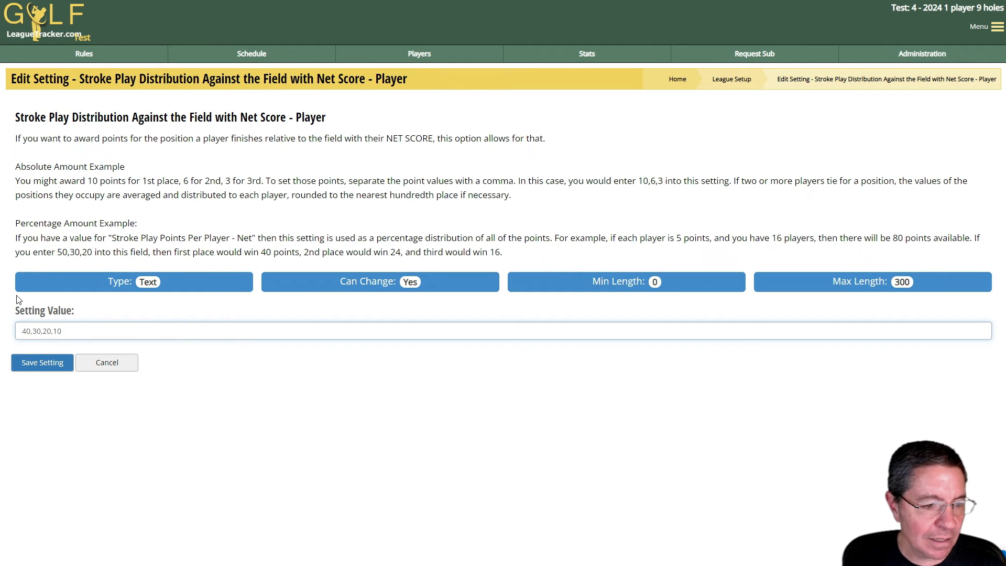
{"action": "left_click", "coordinate": [43, 367]}
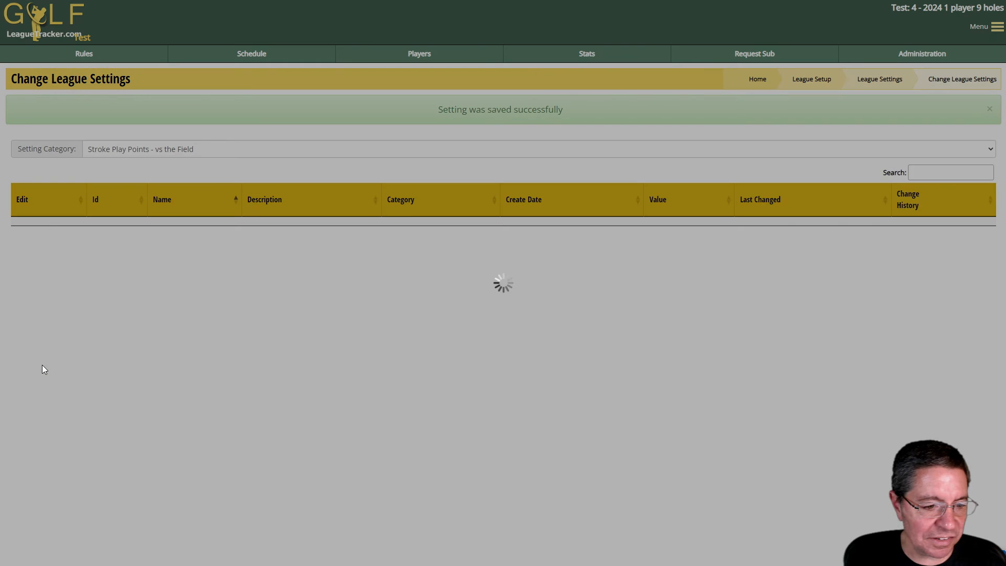
Set the Stroke Play Points per Player - Net setting to 5 and save it
{"action": "scroll", "coordinate": [86, 356], "scroll_direction": "down", "scroll_amount": 3}
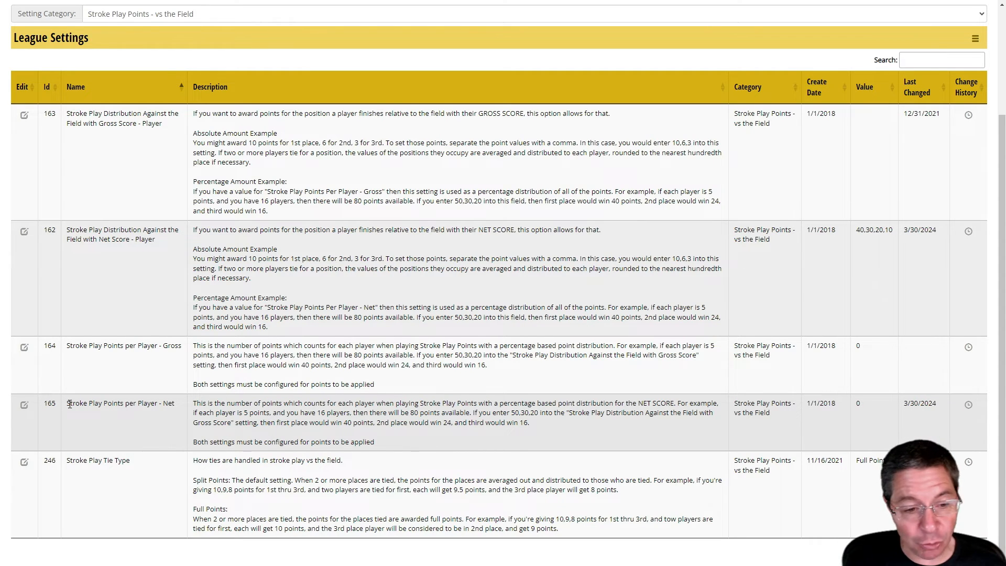
{"action": "left_click", "coordinate": [24, 405]}
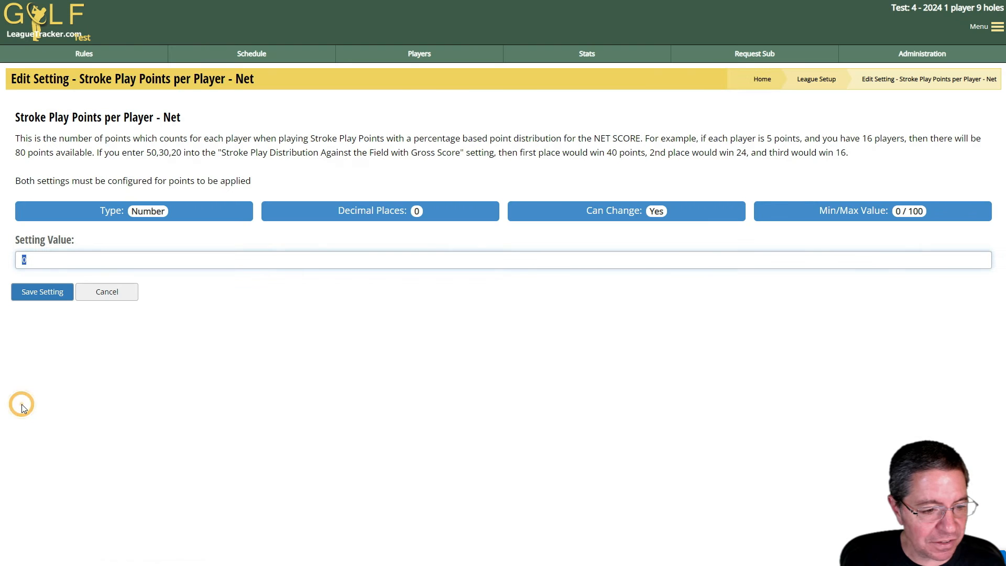
{"action": "type", "text": "5"}
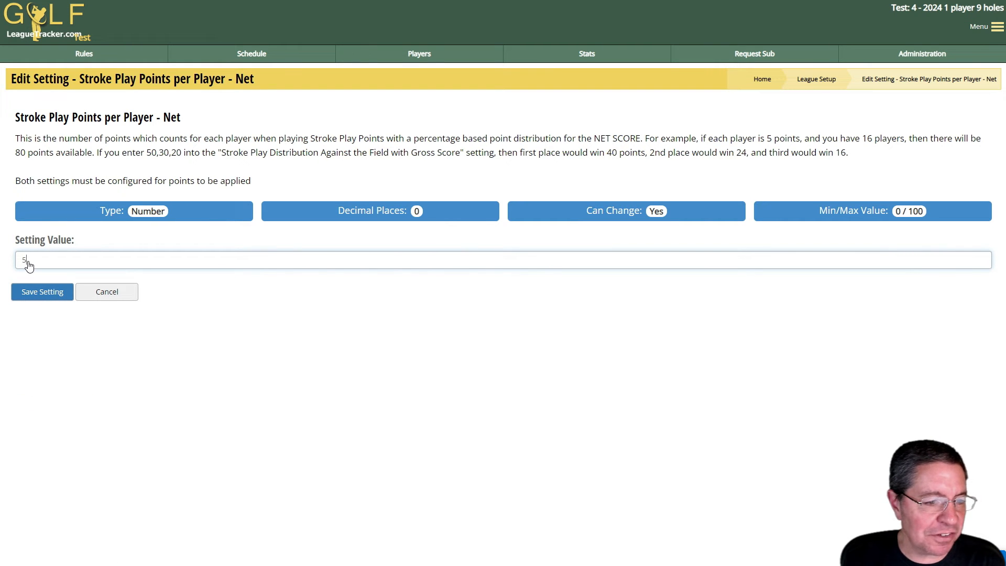
{"action": "left_click", "coordinate": [45, 289]}
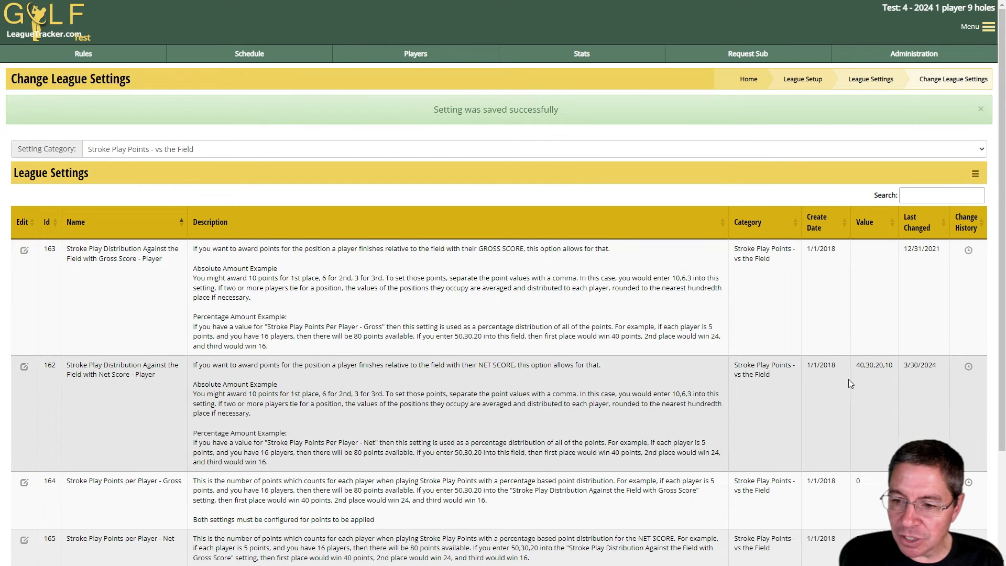
{"action": "double_click", "coordinate": [885, 365]}
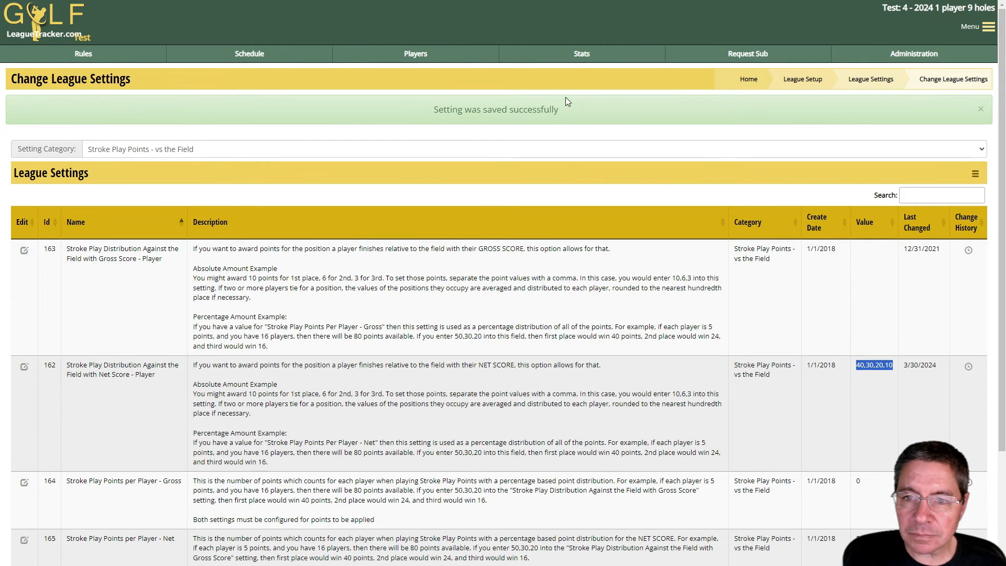
Examine how percentage-based net points are distributed in the by-round stroke play results for round 1 (5/1/2024)
{"action": "left_click", "coordinate": [583, 52]}
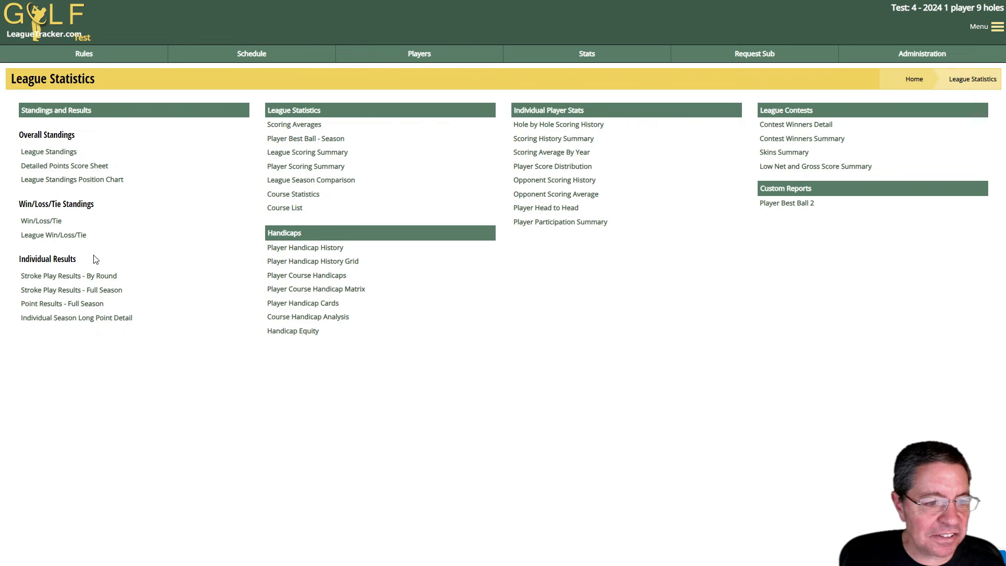
{"action": "left_click", "coordinate": [68, 277]}
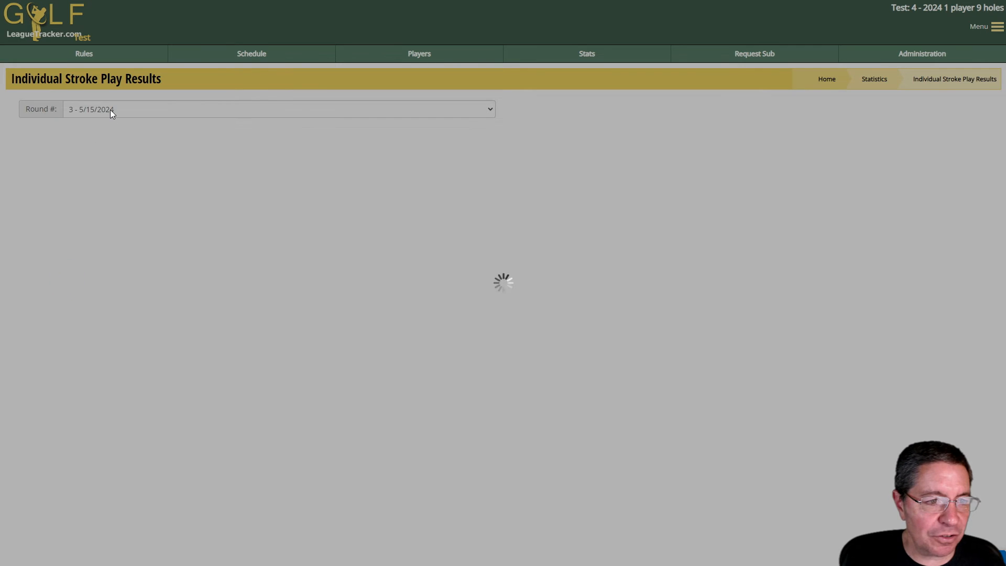
{"action": "left_click", "coordinate": [110, 109]}
{"action": "left_click", "coordinate": [107, 143]}
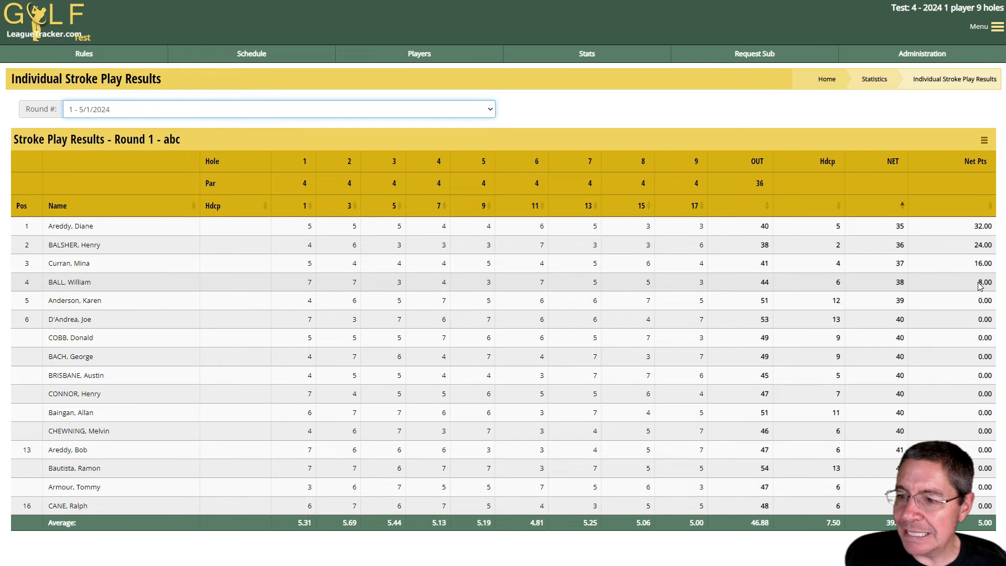
Set the league's Stroke Play Tie Type to Split Points and save the setting
{"action": "left_click", "coordinate": [883, 59]}
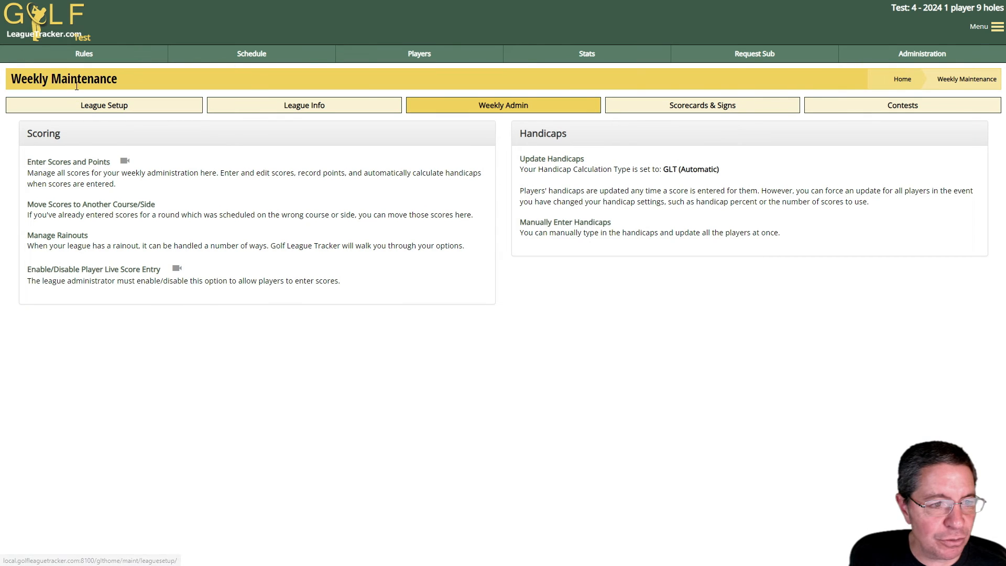
{"action": "left_click", "coordinate": [82, 105]}
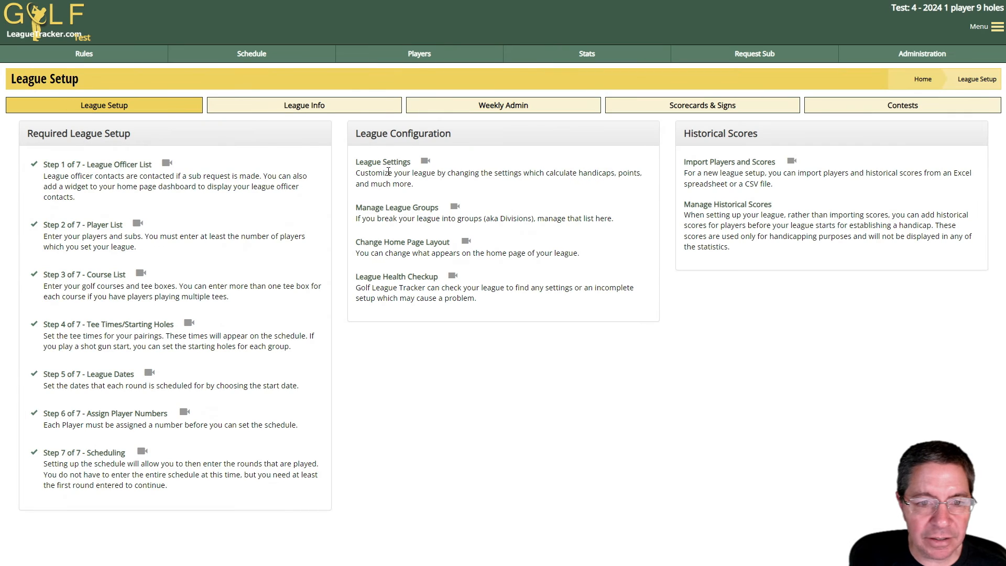
{"action": "left_click", "coordinate": [394, 161]}
{"action": "left_click", "coordinate": [49, 104]}
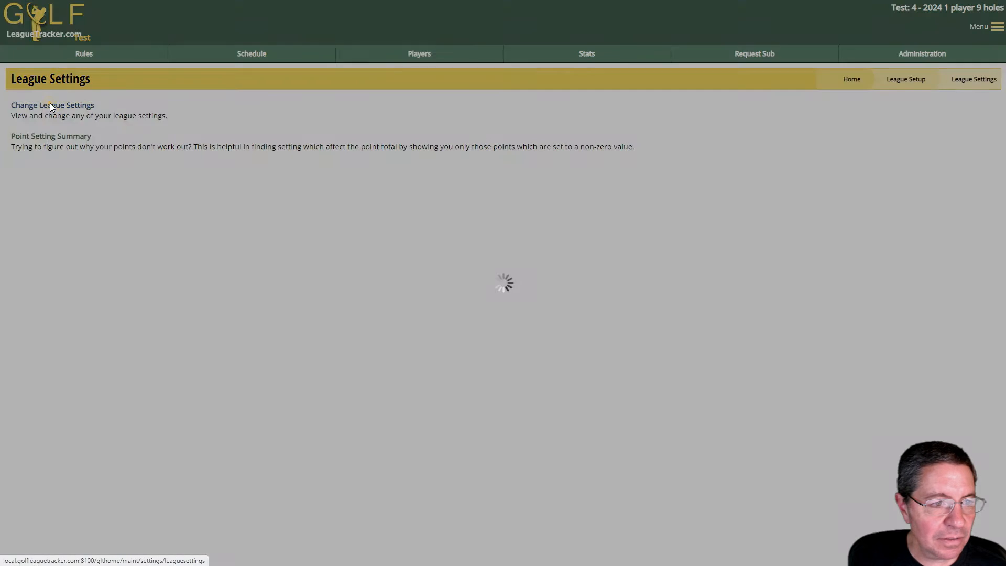
{"action": "scroll", "coordinate": [177, 339], "scroll_direction": "down", "scroll_amount": 2}
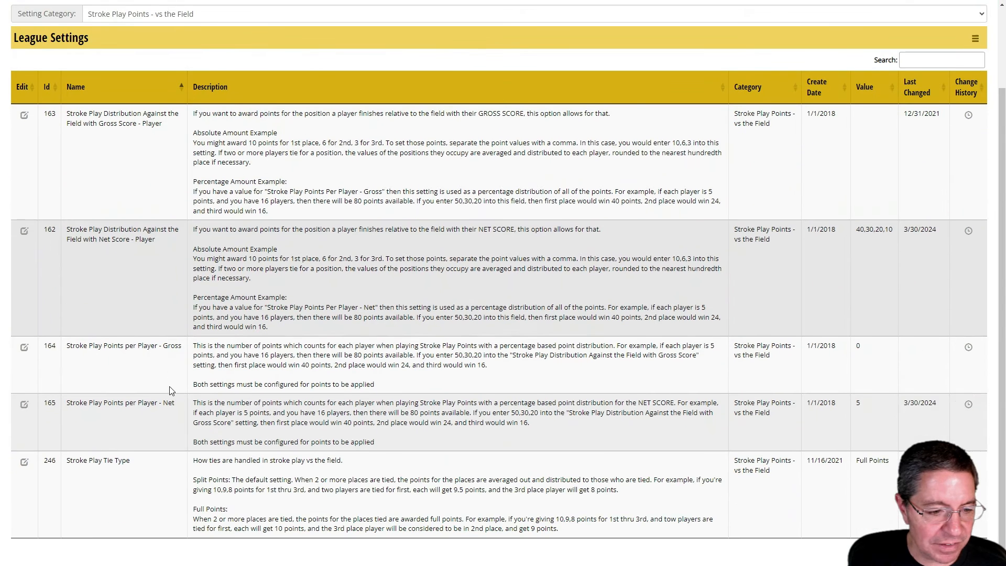
{"action": "left_click", "coordinate": [24, 464]}
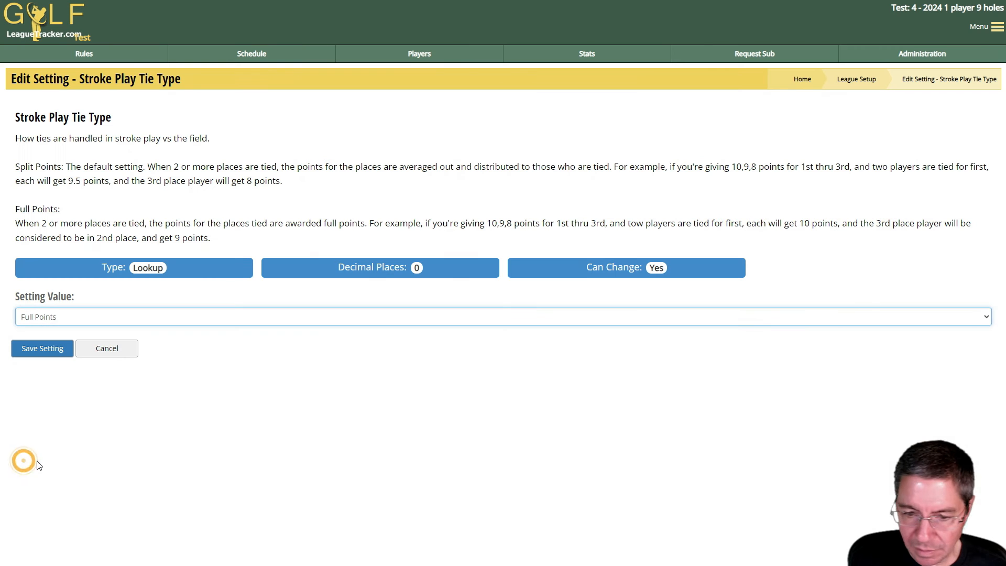
{"action": "left_click", "coordinate": [109, 319]}
{"action": "left_click", "coordinate": [62, 333]}
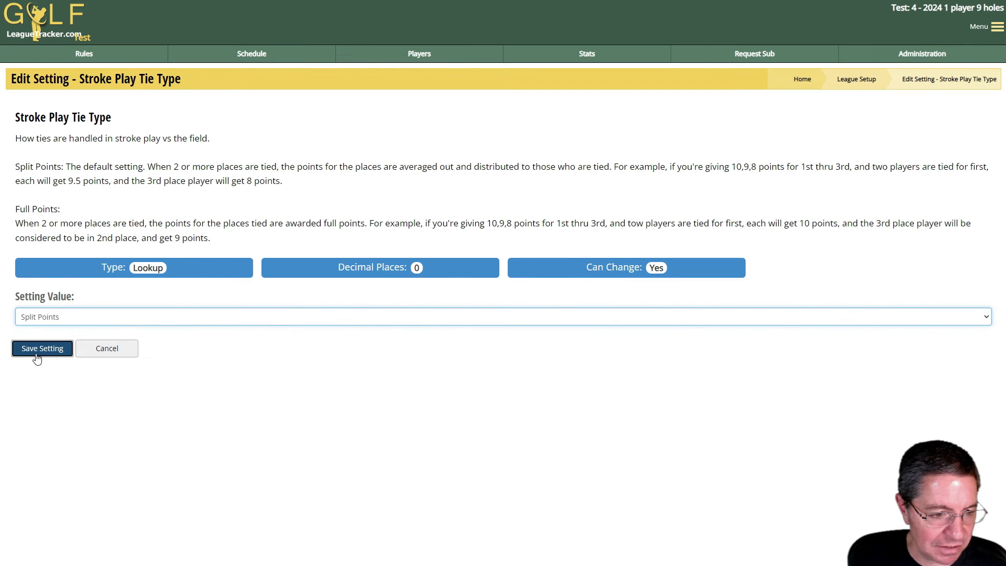
{"action": "left_click", "coordinate": [36, 352]}
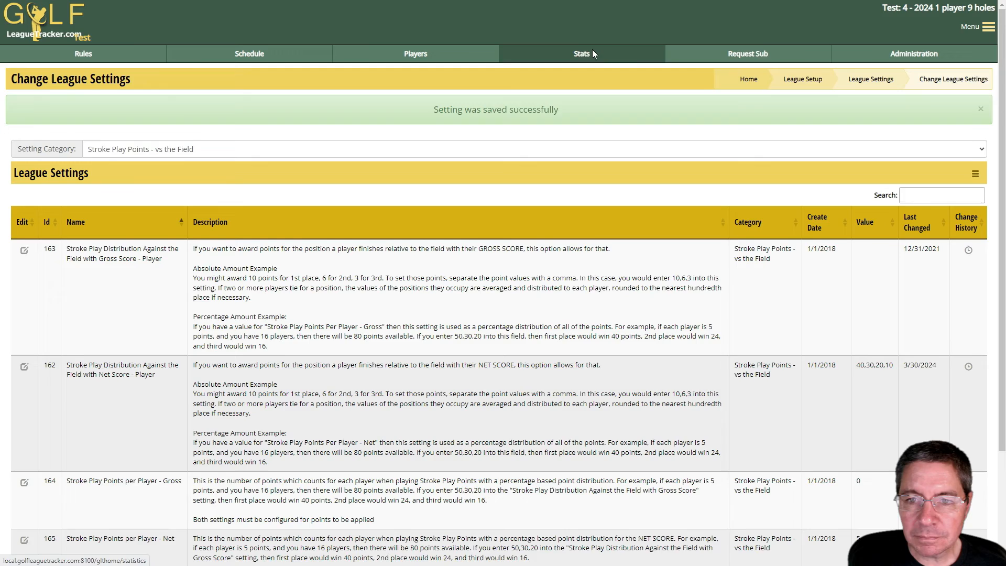
Check how net points are split between tied players in the by-round stroke play results for rounds 2 and 3
{"action": "left_click", "coordinate": [592, 50]}
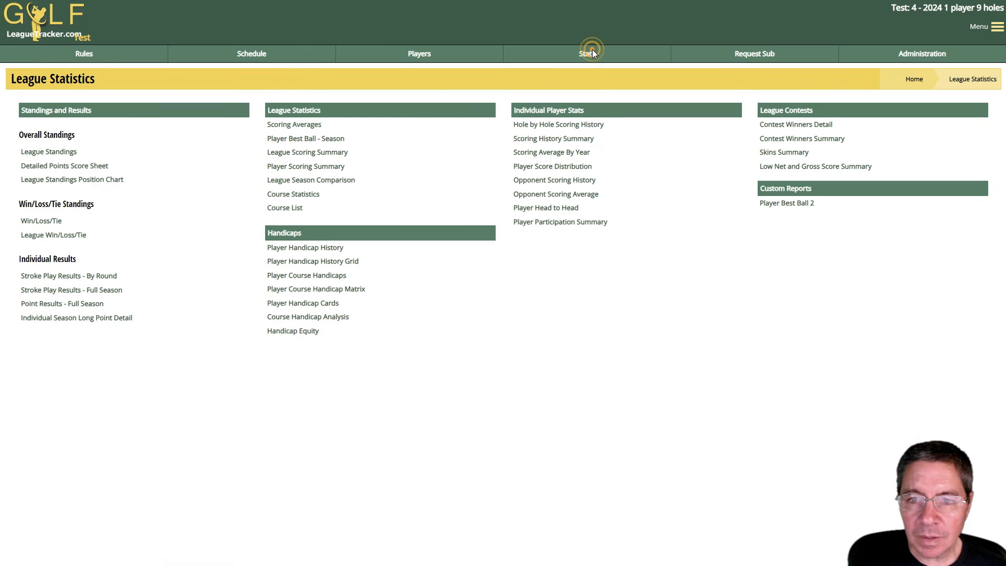
{"action": "left_click", "coordinate": [71, 277]}
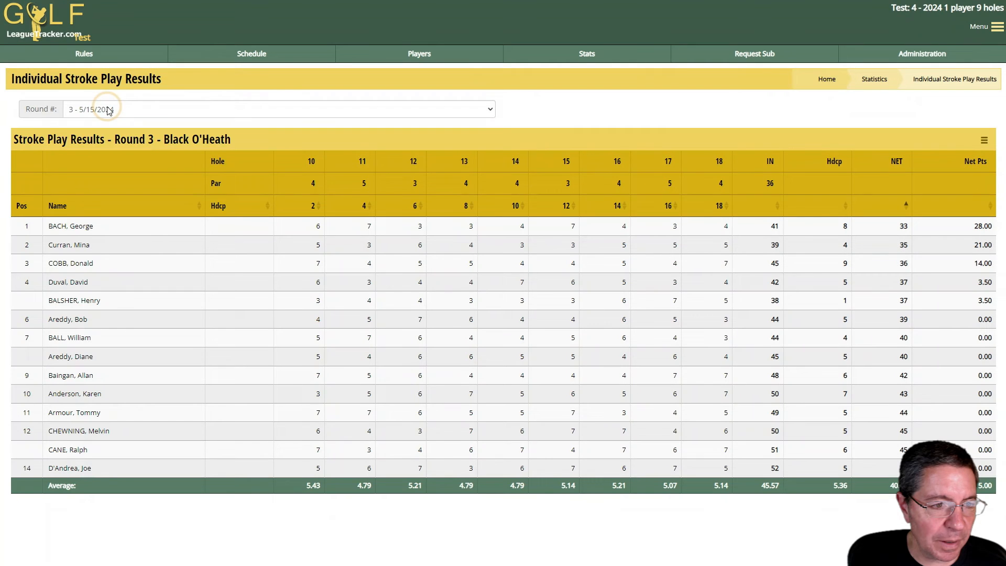
{"action": "left_click", "coordinate": [107, 109]}
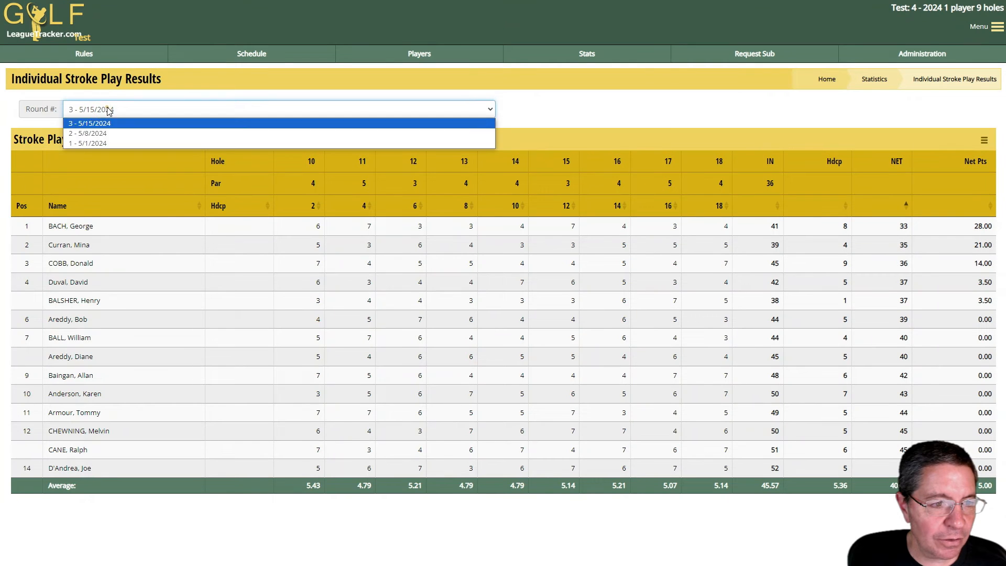
{"action": "left_click", "coordinate": [92, 130]}
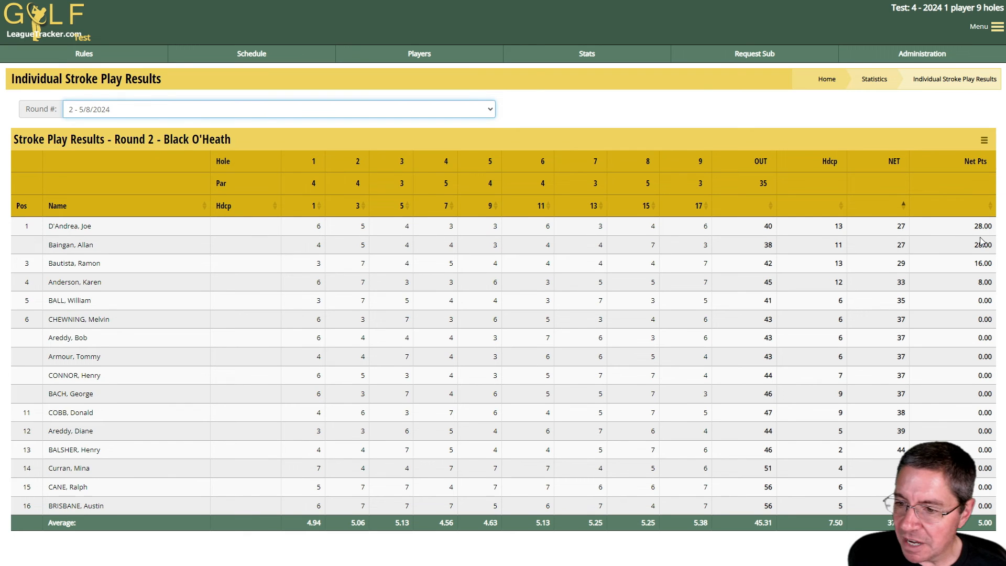
{"action": "left_click", "coordinate": [109, 109]}
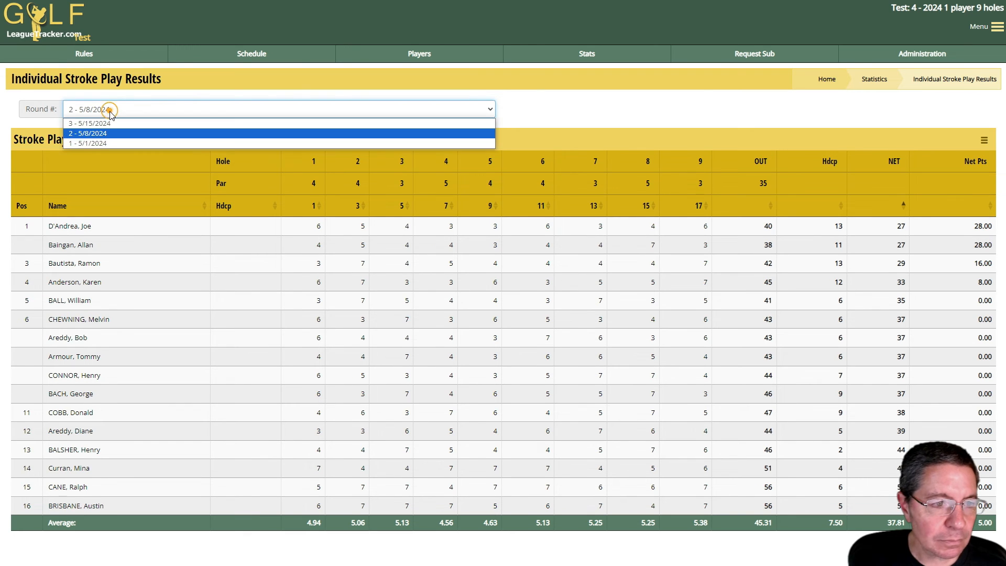
{"action": "left_click", "coordinate": [104, 124]}
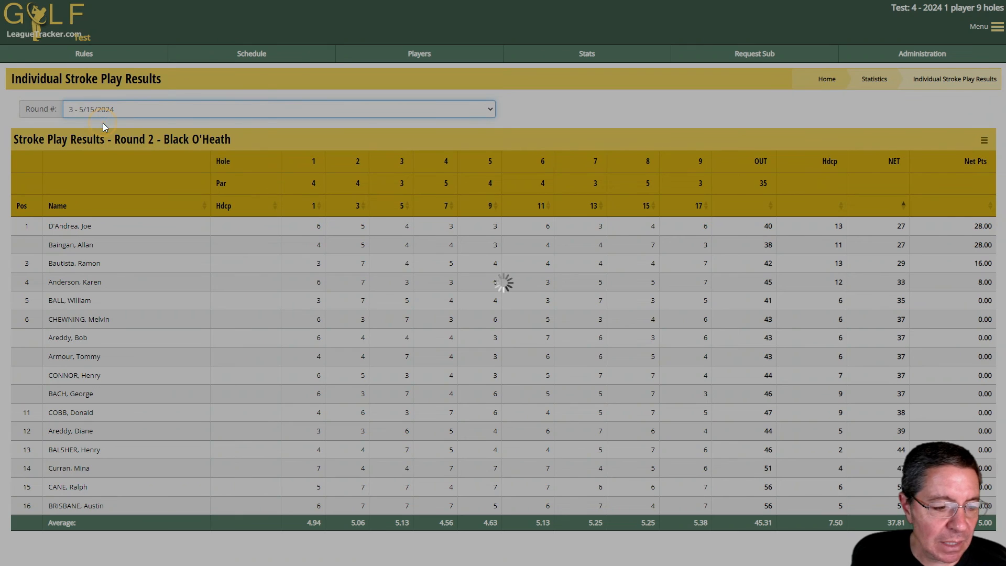